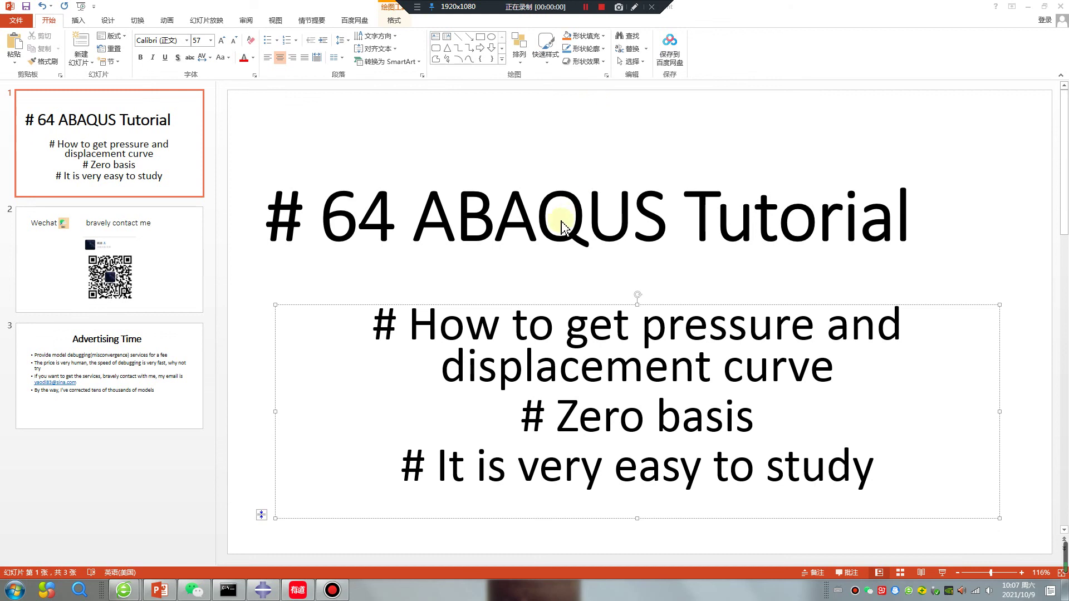
# Close the Youdao program and switch to Abaqus/CAE
pyautogui.rightClick(298, 599)
pyautogui.click(270, 564)
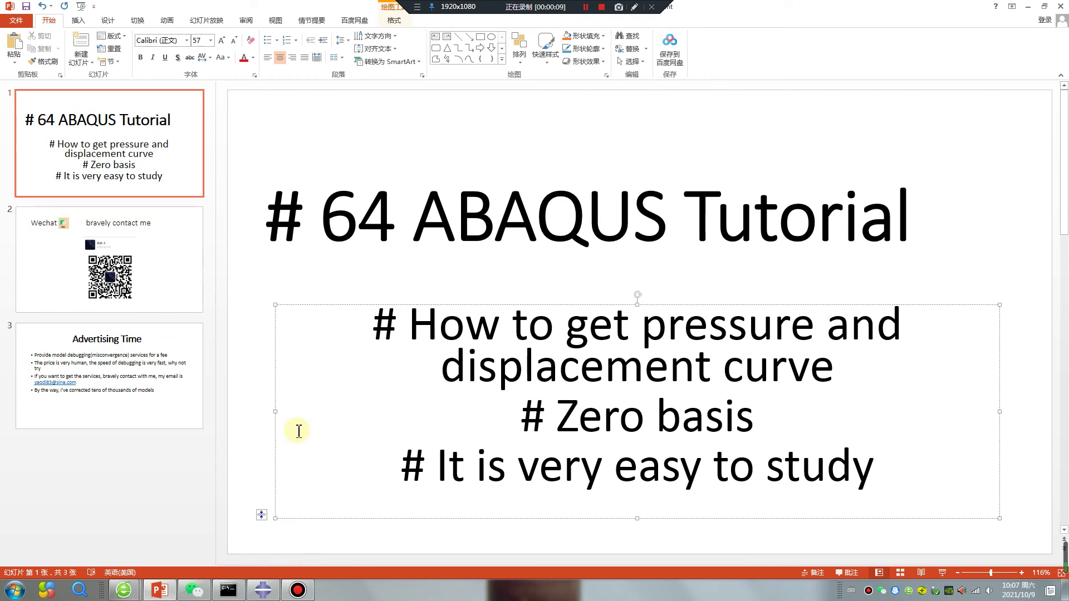
pyautogui.click(262, 591)
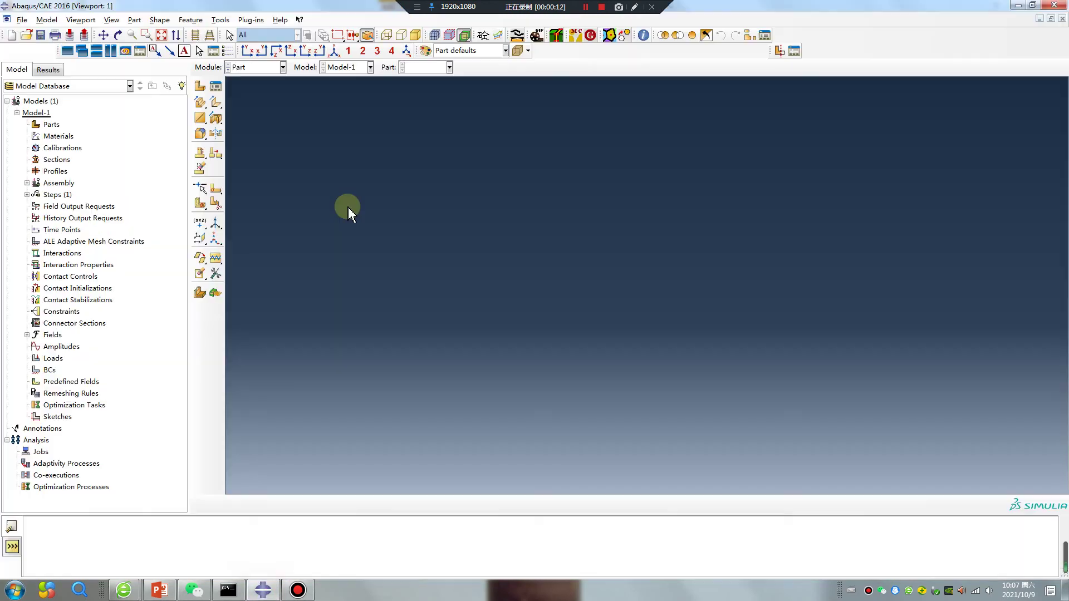
# Start changing the work directory and browse to the folder D:\work\10
pyautogui.click(22, 20)
pyautogui.click(72, 81)
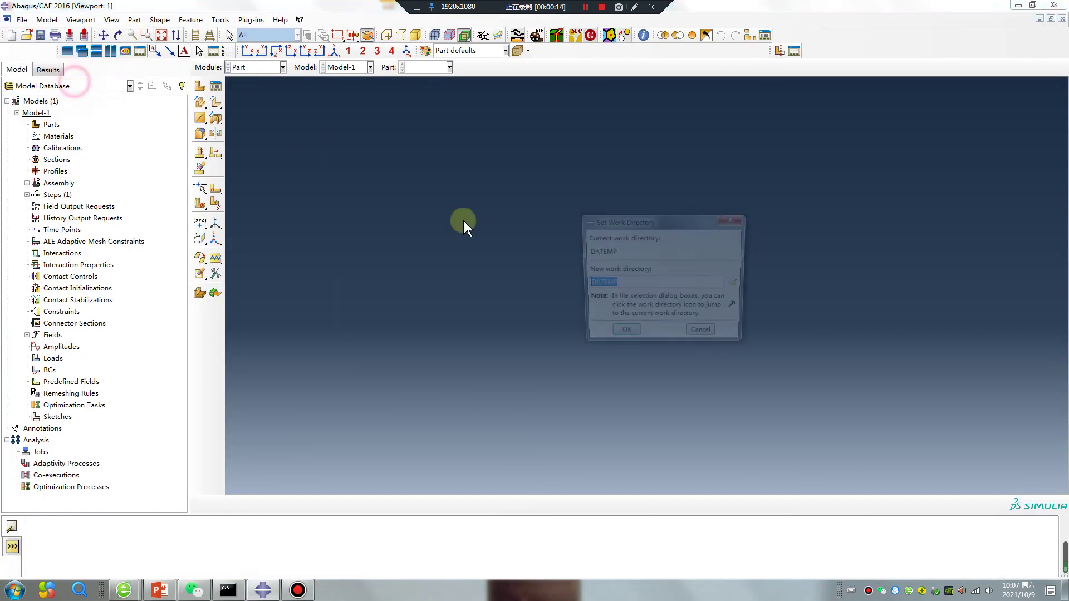
pyautogui.click(738, 285)
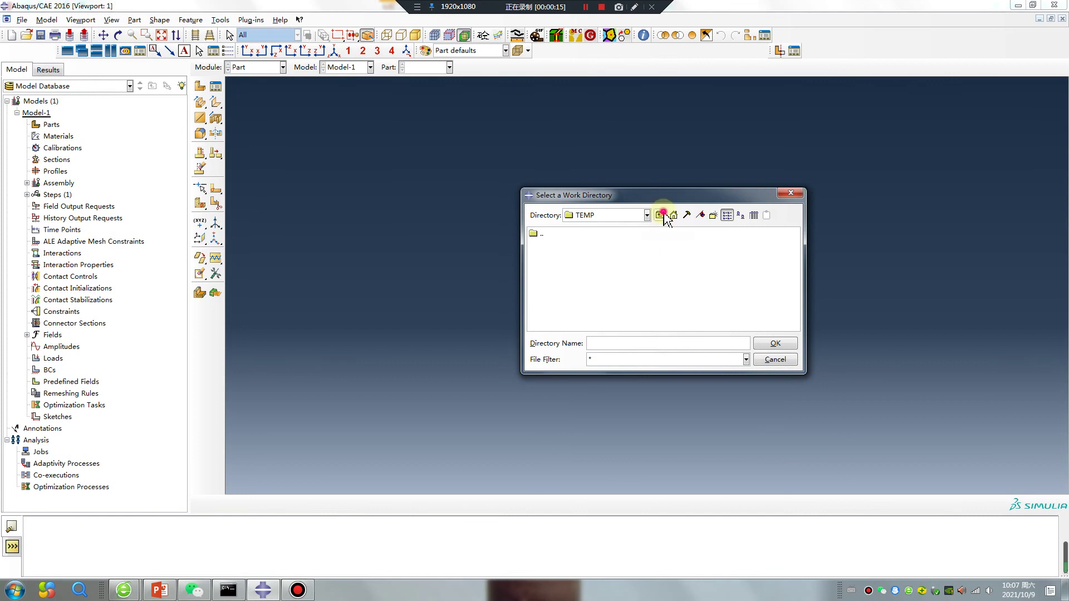
pyautogui.click(737, 280)
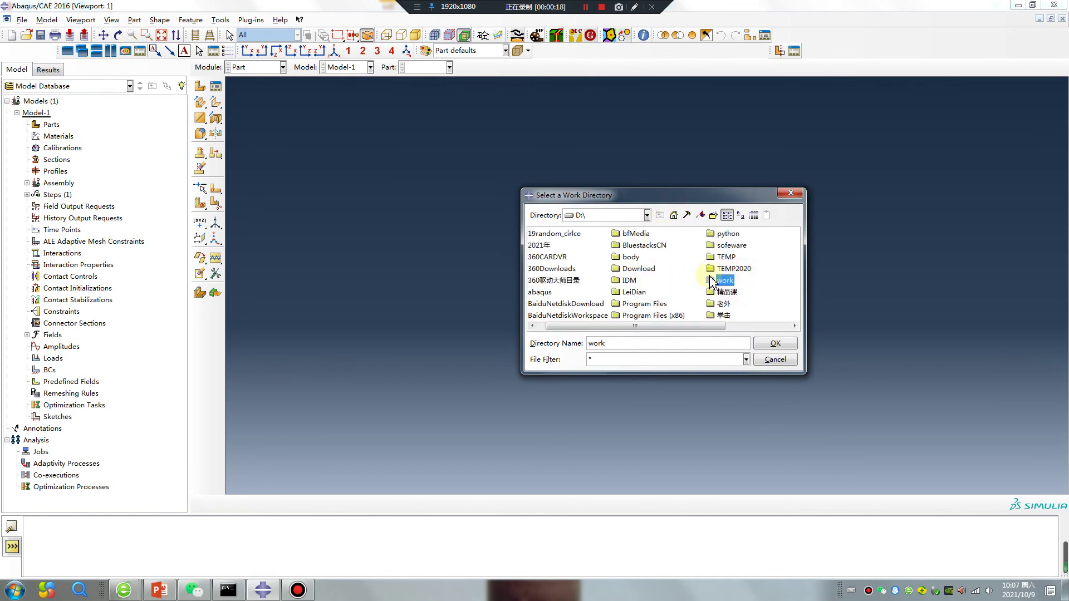
pyautogui.doubleClick(718, 281)
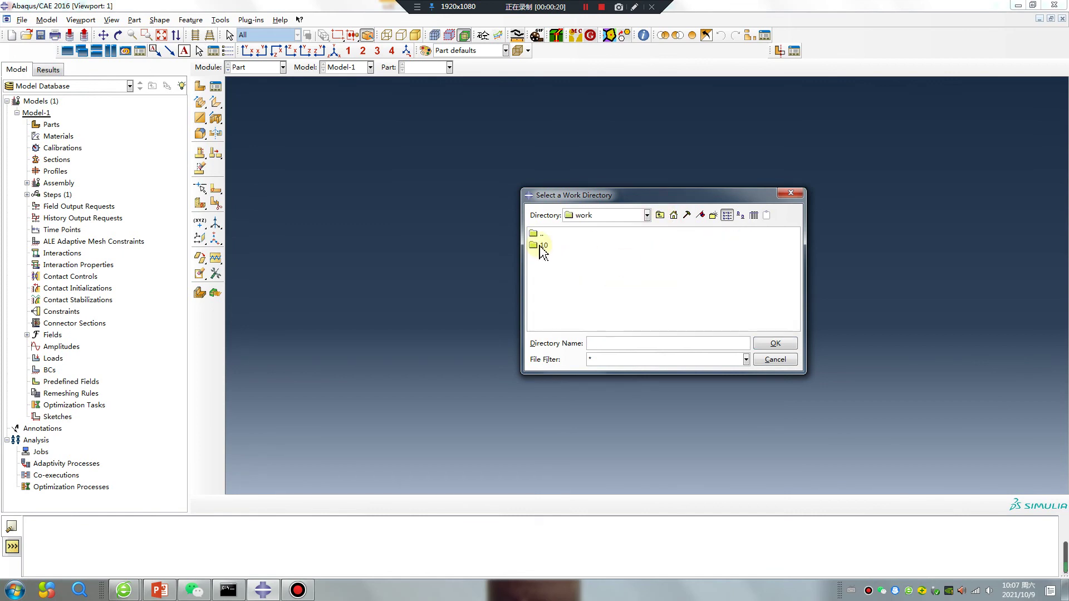
pyautogui.doubleClick(540, 246)
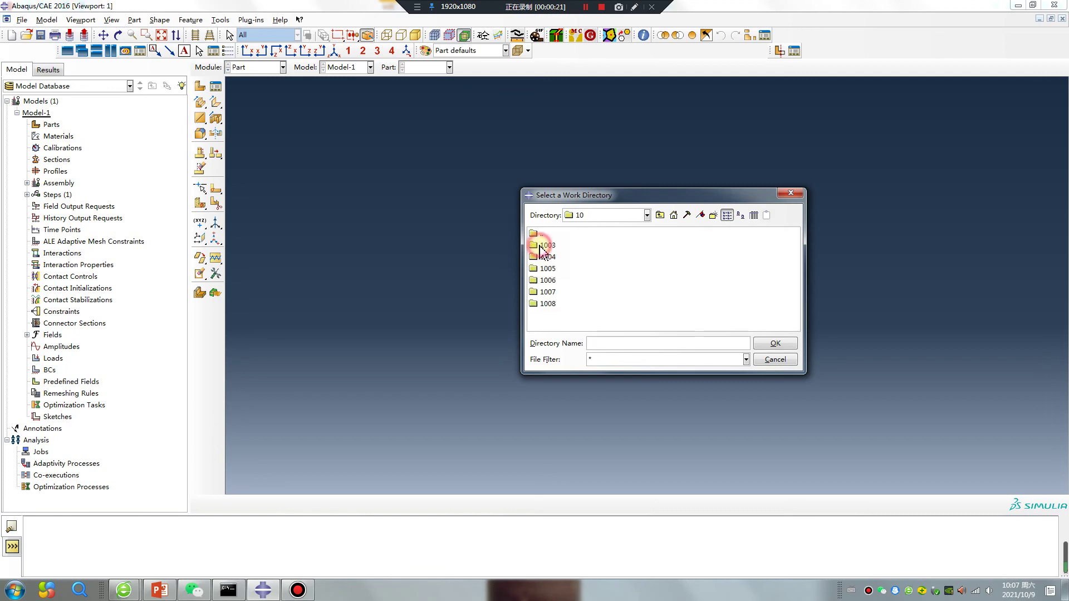
# Create a new directory named 1009 inside folder 10 and open it
pyautogui.rightClick(547, 324)
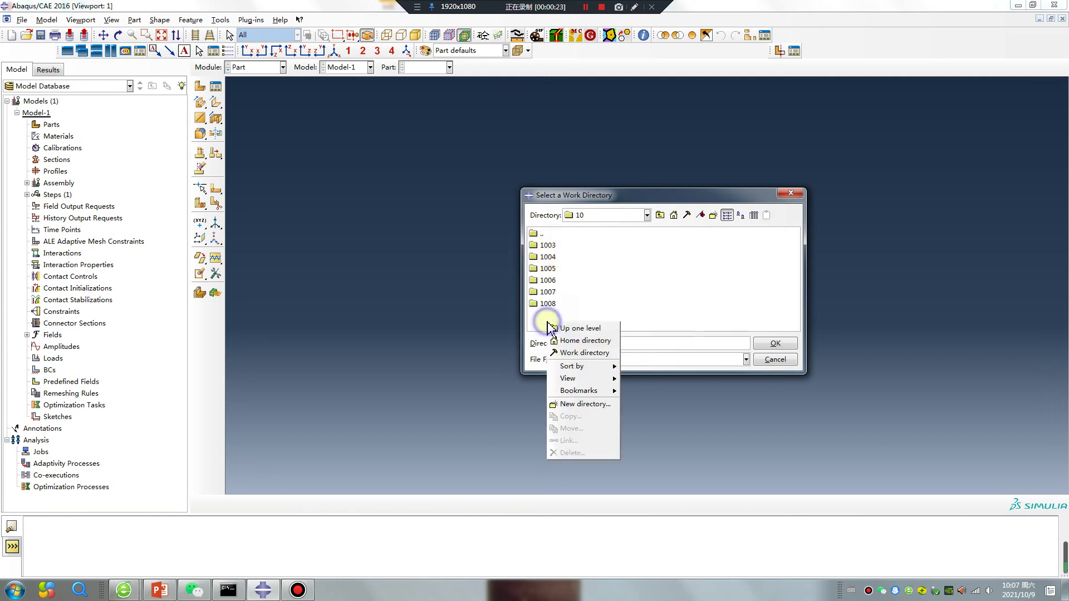
pyautogui.click(585, 405)
pyautogui.press('Return')
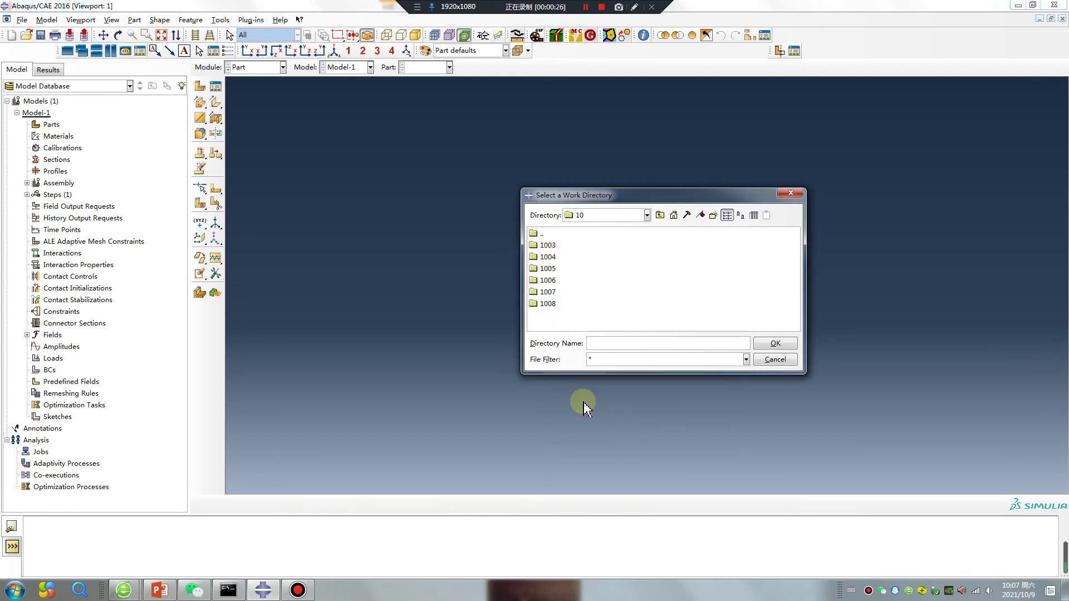
pyautogui.doubleClick(552, 316)
# Create a subfolder inside 1009 and set it as the work directory
pyautogui.rightClick(541, 263)
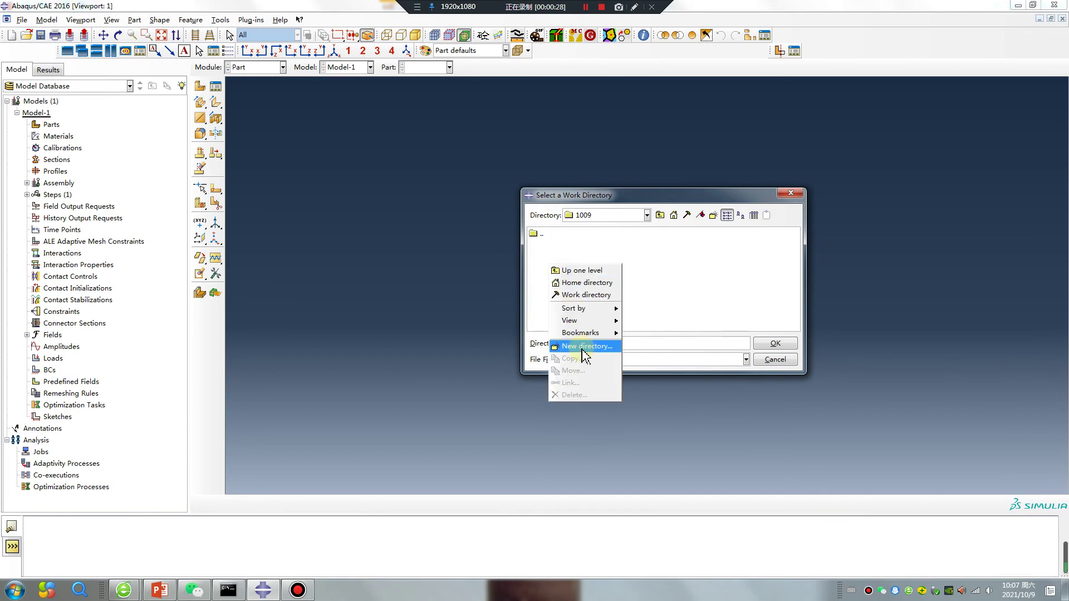
pyautogui.click(583, 352)
pyautogui.press('Escape')
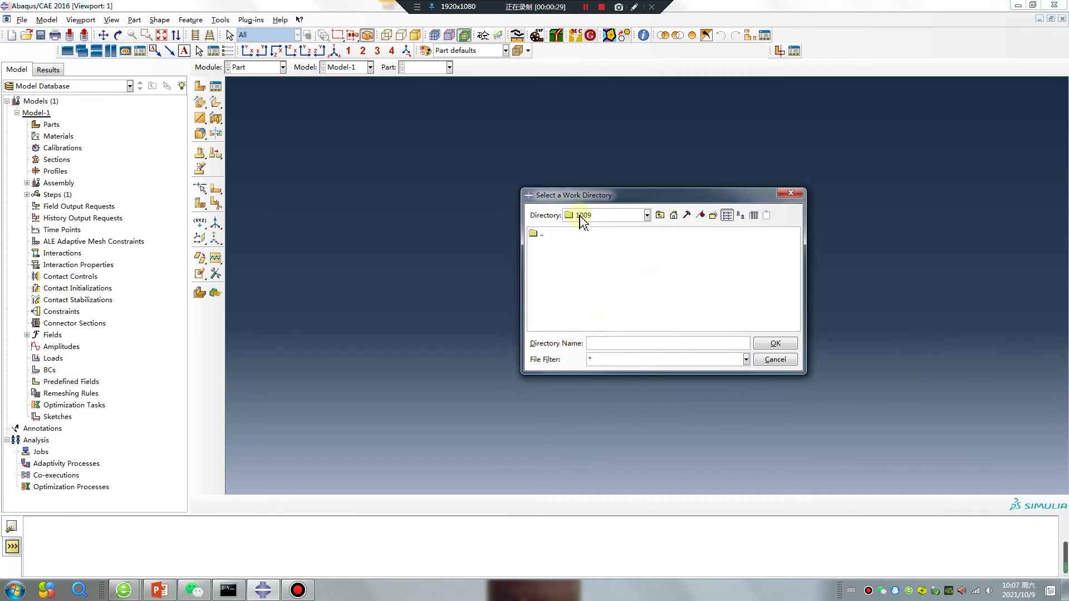
pyautogui.click(541, 246)
pyautogui.click(774, 344)
pyautogui.click(625, 336)
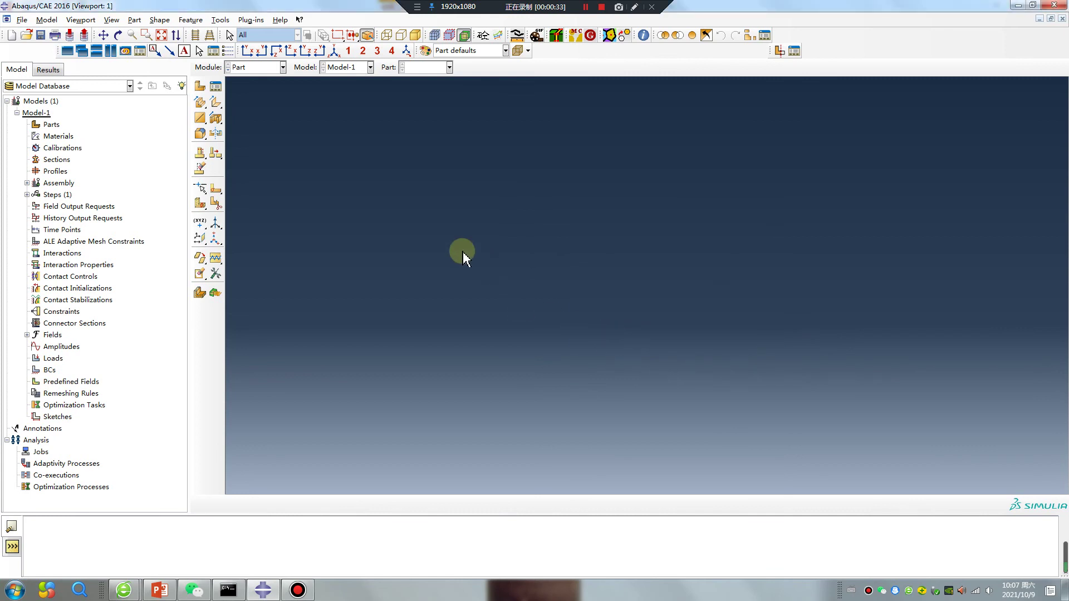
pyautogui.click(634, 6)
pyautogui.moveTo(497, 167)
pyautogui.mouseDown()
pyautogui.moveTo(374, 279)
pyautogui.moveTo(582, 279)
pyautogui.moveTo(679, 177)
pyautogui.moveTo(589, 260)
pyautogui.moveTo(588, 384)
pyautogui.mouseUp()
pyautogui.moveTo(388, 285)
pyautogui.mouseDown()
pyautogui.moveTo(556, 390)
pyautogui.moveTo(598, 391)
pyautogui.mouseUp()
pyautogui.moveTo(678, 177)
pyautogui.mouseDown()
pyautogui.moveTo(705, 339)
pyautogui.moveTo(568, 402)
pyautogui.mouseUp()
pyautogui.moveTo(495, 186)
pyautogui.mouseDown()
pyautogui.moveTo(496, 308)
pyautogui.moveTo(410, 385)
pyautogui.mouseUp()
pyautogui.moveTo(495, 324); pyautogui.dragTo(722, 306)
pyautogui.moveTo(570, 124)
pyautogui.mouseDown()
pyautogui.moveTo(573, 210)
pyautogui.moveTo(589, 191)
pyautogui.mouseUp()
pyautogui.moveTo(611, 107)
pyautogui.mouseDown()
pyautogui.moveTo(614, 195)
pyautogui.moveTo(641, 178)
pyautogui.mouseUp()
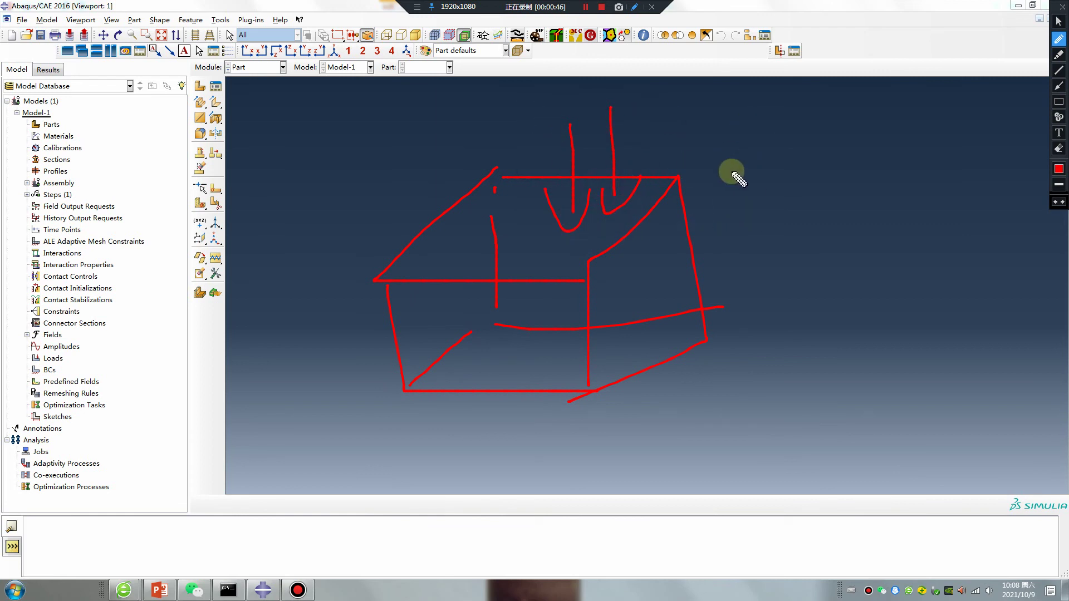
pyautogui.moveTo(752, 115)
pyautogui.mouseDown()
pyautogui.moveTo(758, 413)
pyautogui.moveTo(1022, 413)
pyautogui.mouseUp()
pyautogui.moveTo(754, 418)
pyautogui.mouseDown()
pyautogui.moveTo(843, 260)
pyautogui.moveTo(1005, 157)
pyautogui.mouseUp()
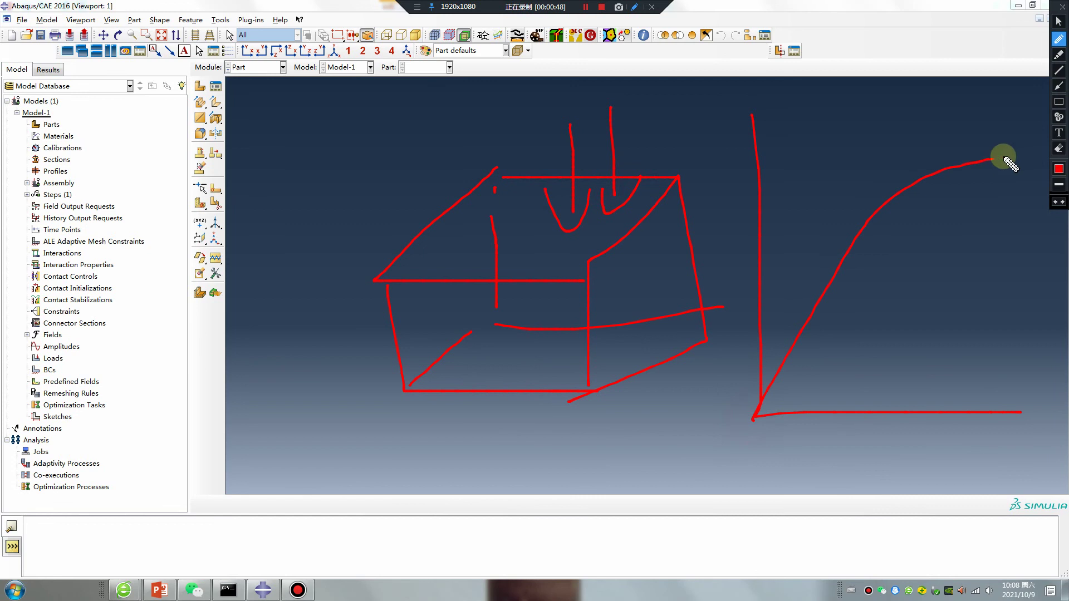
pyautogui.moveTo(993, 390)
pyautogui.mouseDown()
pyautogui.moveTo(1020, 429)
pyautogui.moveTo(997, 390)
pyautogui.mouseUp()
pyautogui.moveTo(738, 136)
pyautogui.mouseDown()
pyautogui.moveTo(756, 105)
pyautogui.moveTo(772, 138)
pyautogui.mouseUp()
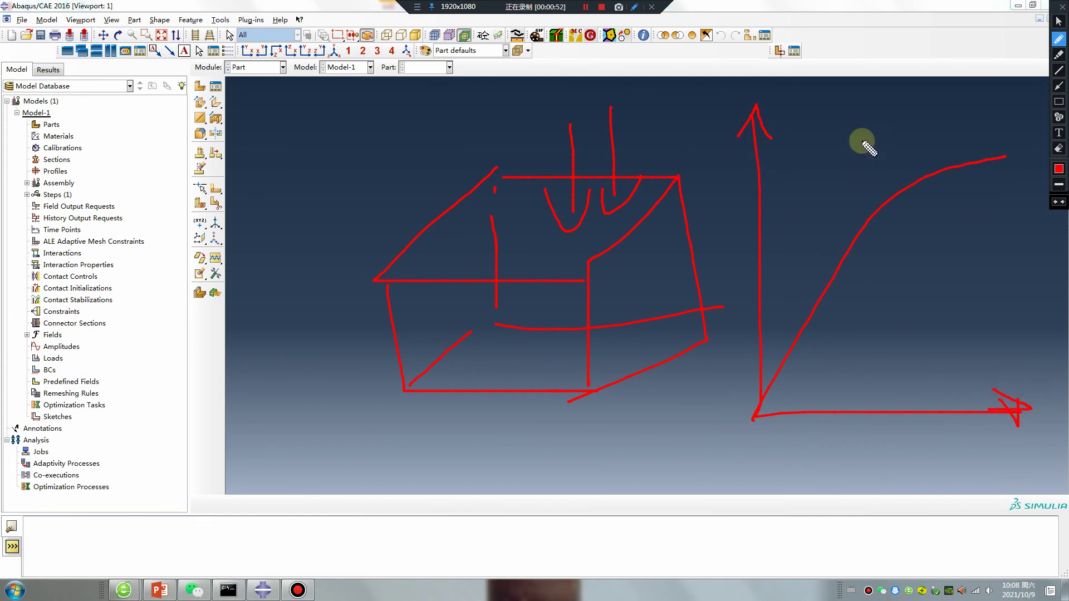
pyautogui.moveTo(788, 124)
pyautogui.mouseDown()
pyautogui.moveTo(790, 186)
pyautogui.moveTo(850, 109)
pyautogui.mouseUp()
pyautogui.moveTo(777, 149); pyautogui.dragTo(807, 146)
pyautogui.moveTo(830, 142)
pyautogui.mouseDown()
pyautogui.moveTo(830, 159)
pyautogui.moveTo(902, 143)
pyautogui.moveTo(924, 164)
pyautogui.mouseUp()
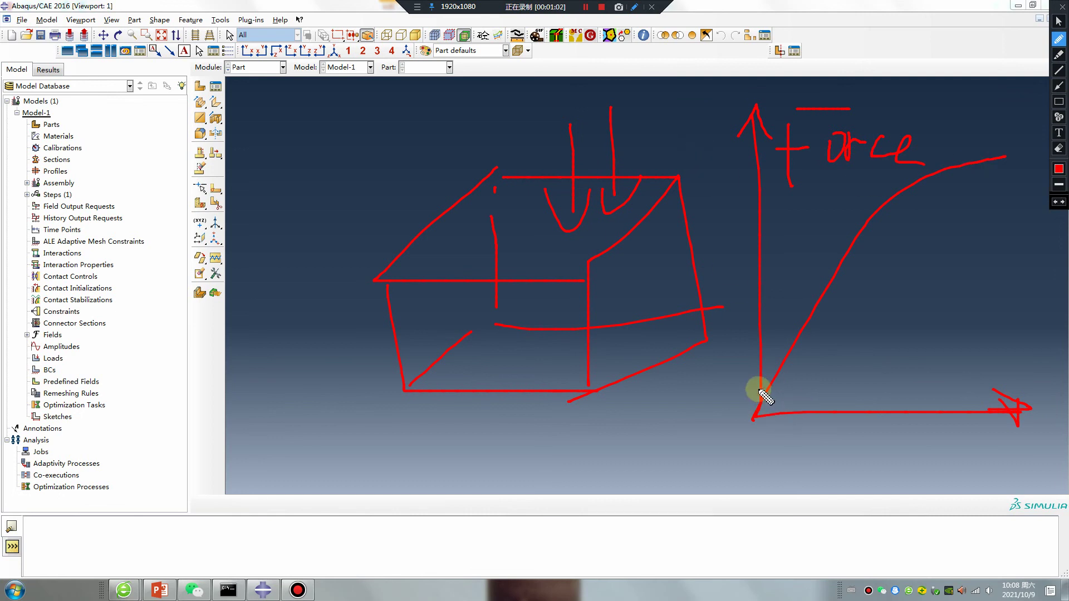
pyautogui.moveTo(759, 390); pyautogui.dragTo(759, 419)
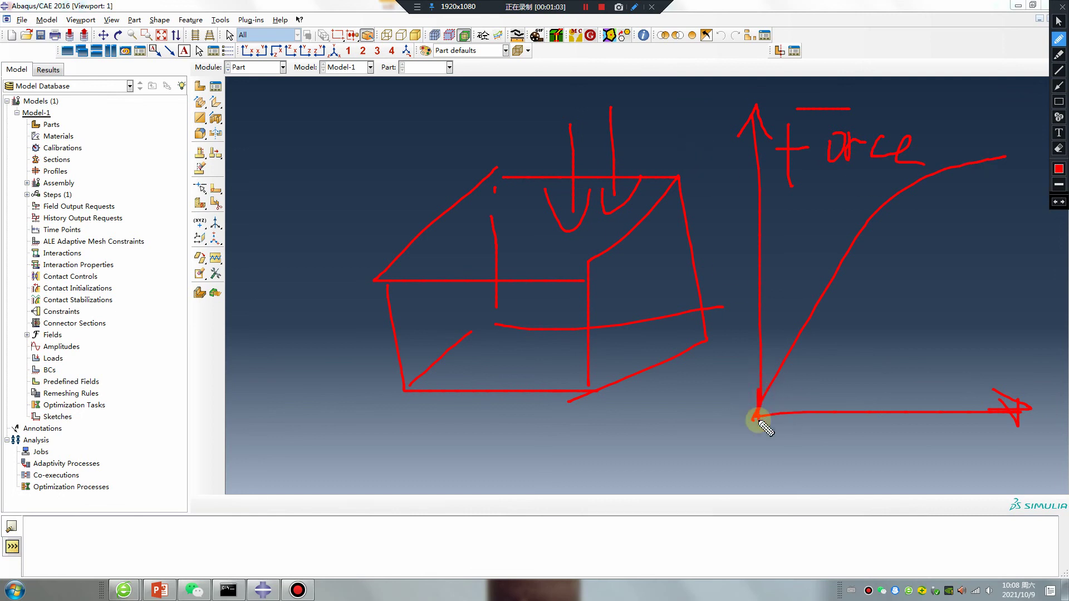
pyautogui.press('Escape')
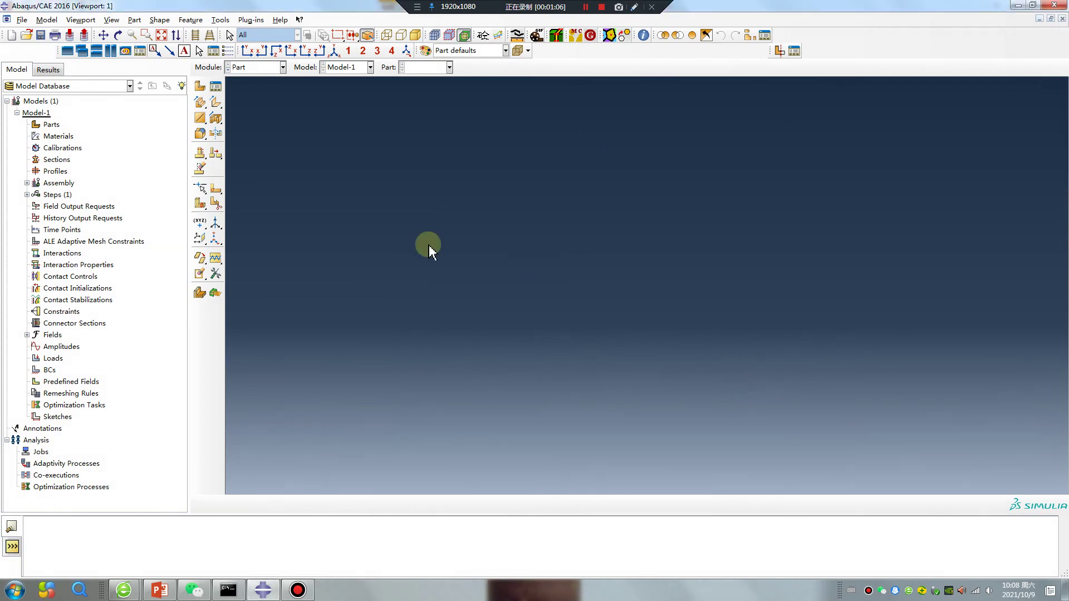
# Create a 3D deformable solid part by extruding a square of about 10 by 10 sketched from the origin
pyautogui.click(200, 85)
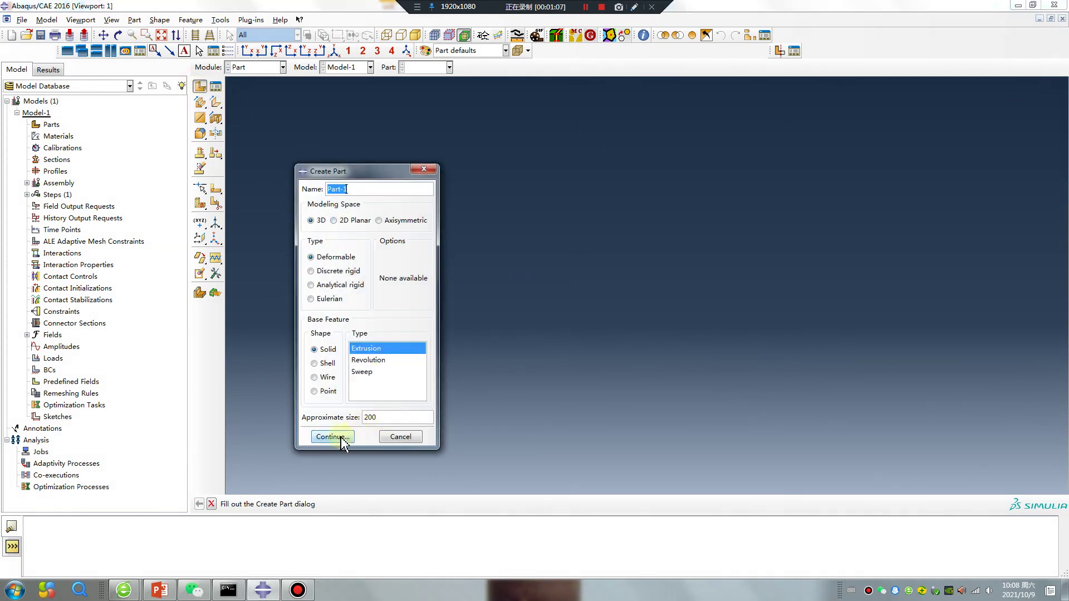
pyautogui.click(332, 437)
pyautogui.click(215, 104)
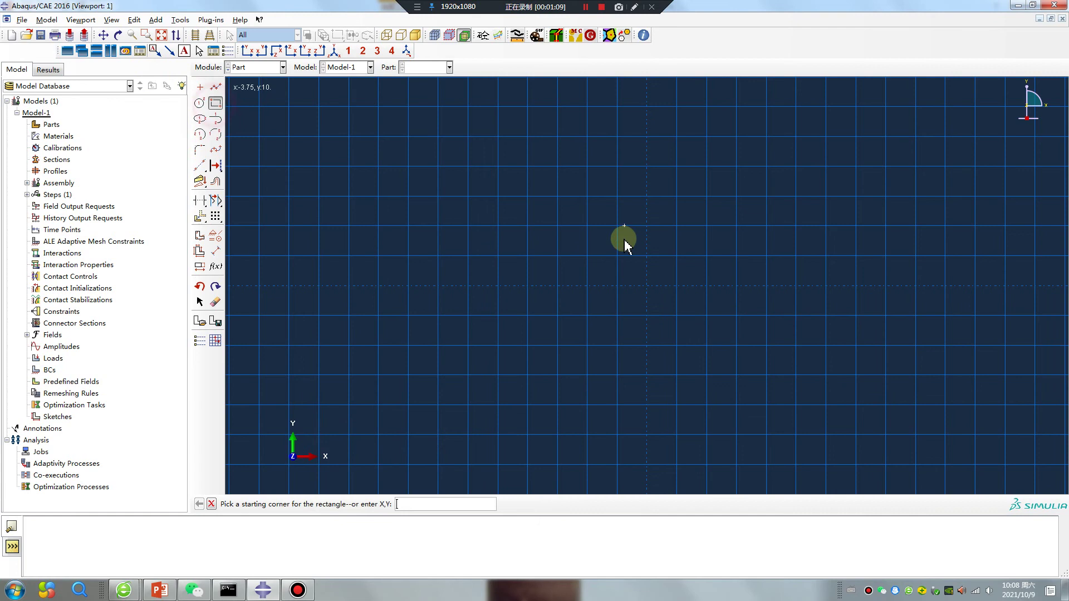
pyautogui.click(647, 285)
pyautogui.click(705, 229)
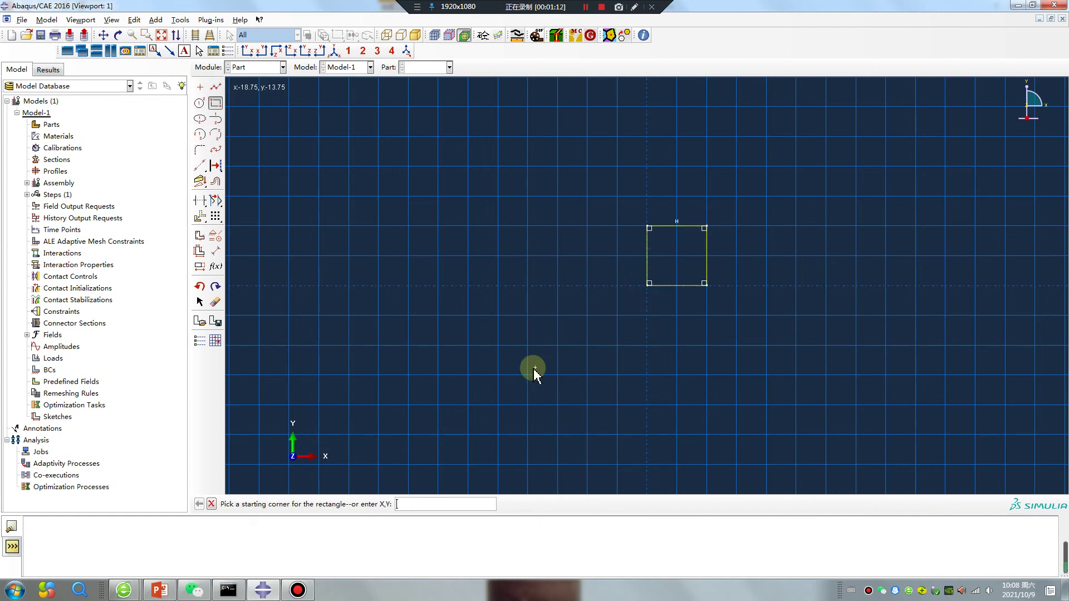
pyautogui.middleClick(533, 369)
pyautogui.middleClick(534, 368)
pyautogui.press('Return')
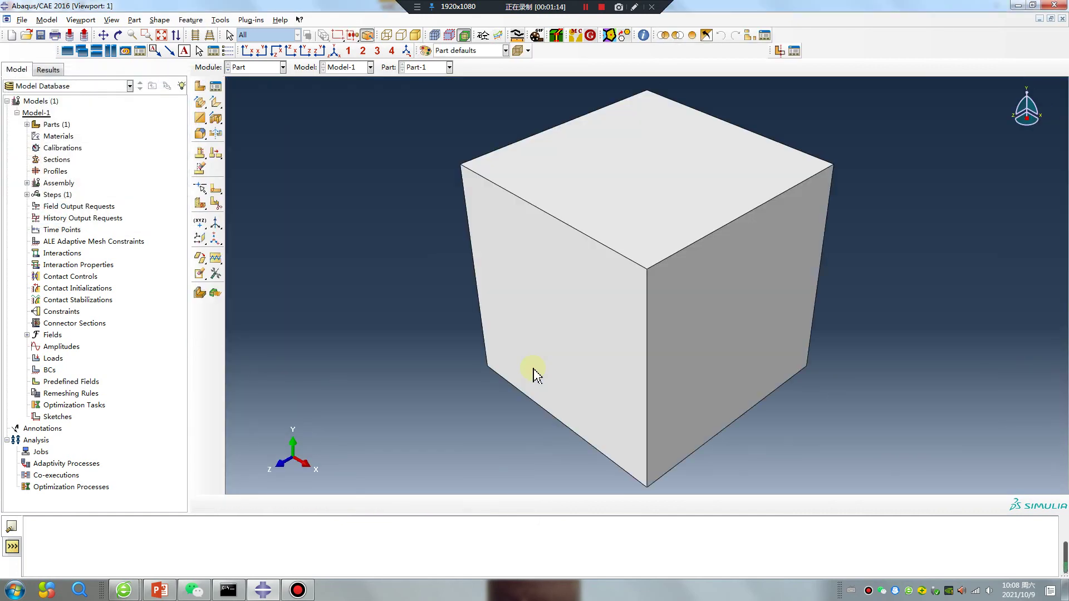
# Create an isotropic elastic material with a Young's modulus of 2e5 and a Poisson's ratio of 0.3
pyautogui.click(248, 68)
pyautogui.click(245, 91)
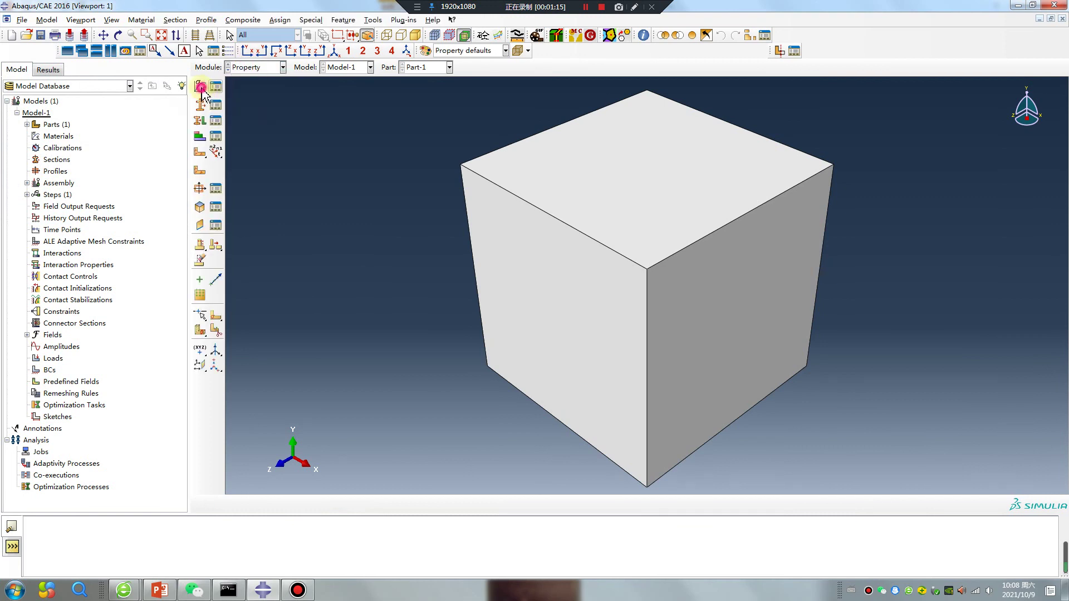
pyautogui.click(199, 87)
pyautogui.click(282, 184)
pyautogui.moveTo(307, 202)
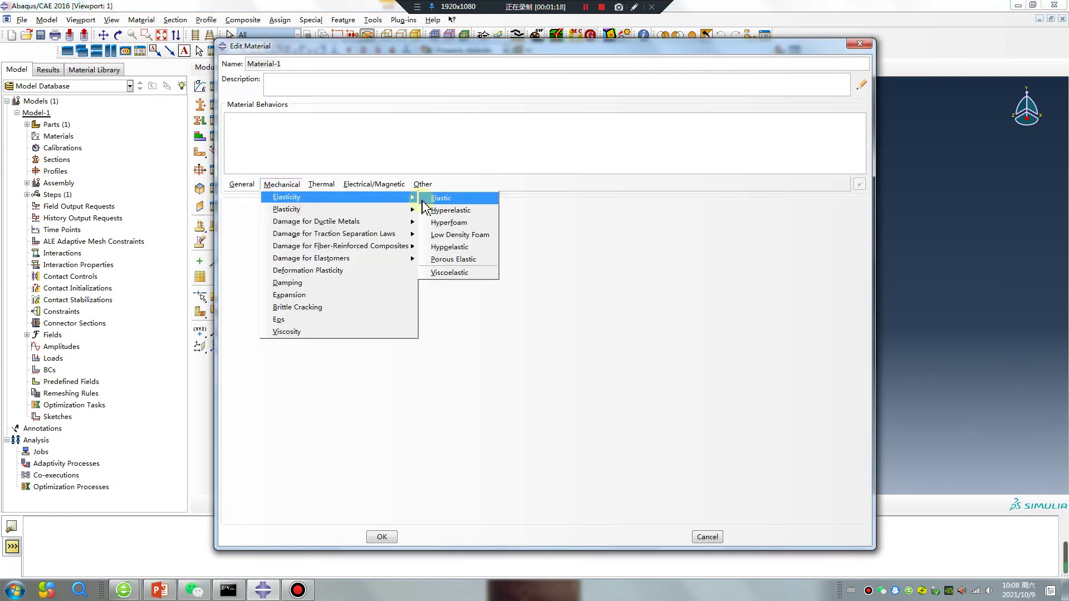
pyautogui.click(439, 200)
pyautogui.click(274, 345)
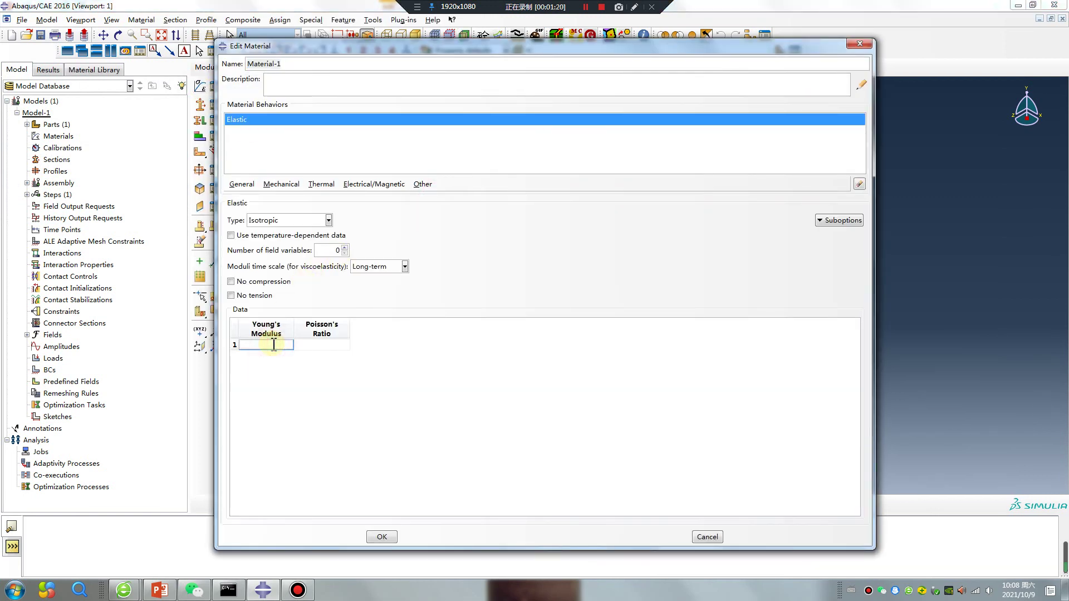
pyautogui.click(328, 346)
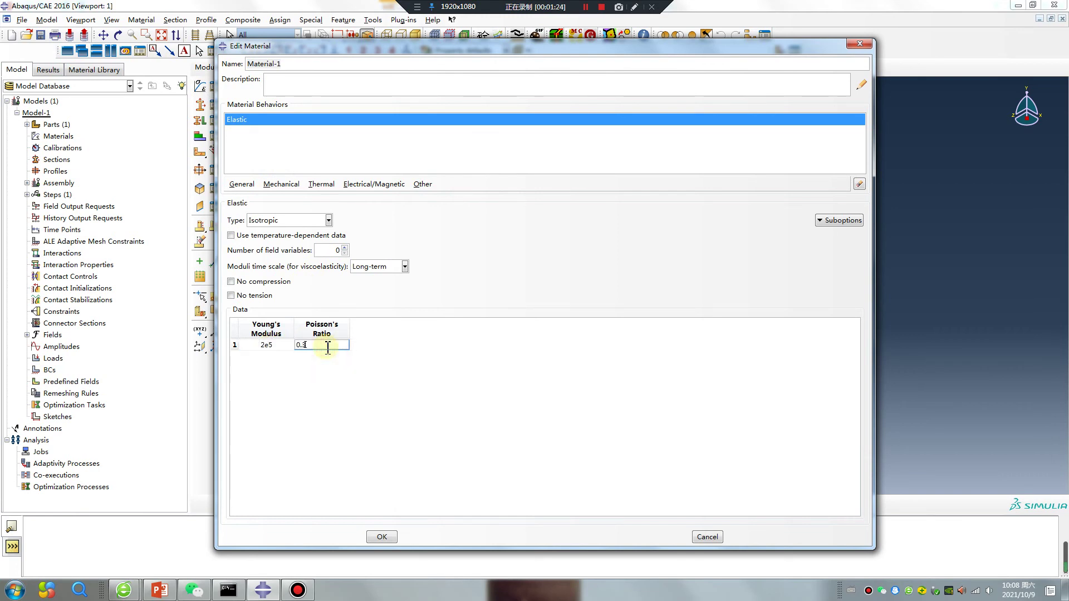
pyautogui.click(381, 536)
# Create a homogeneous solid section using Material-1 and assign it to the whole cube
pyautogui.click(199, 107)
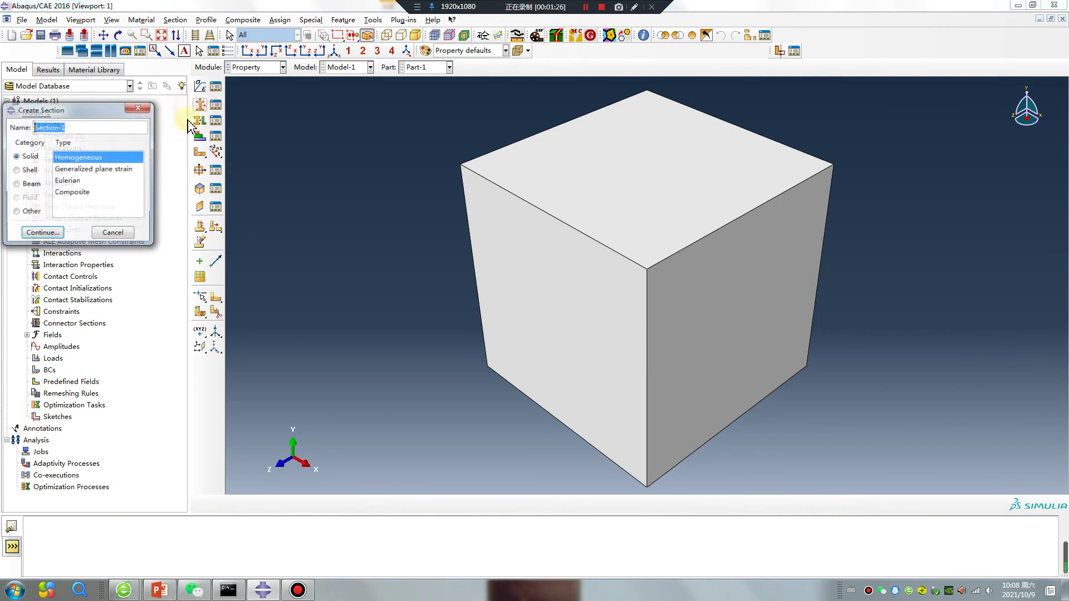
pyautogui.click(42, 231)
pyautogui.click(44, 212)
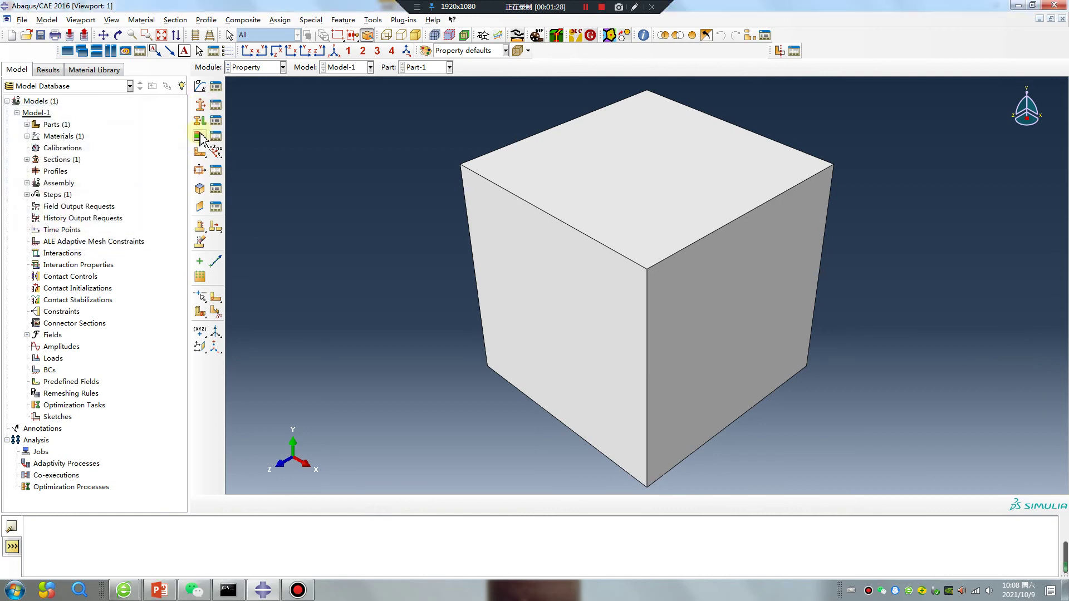
pyautogui.click(199, 136)
pyautogui.click(577, 184)
pyautogui.middleClick(425, 352)
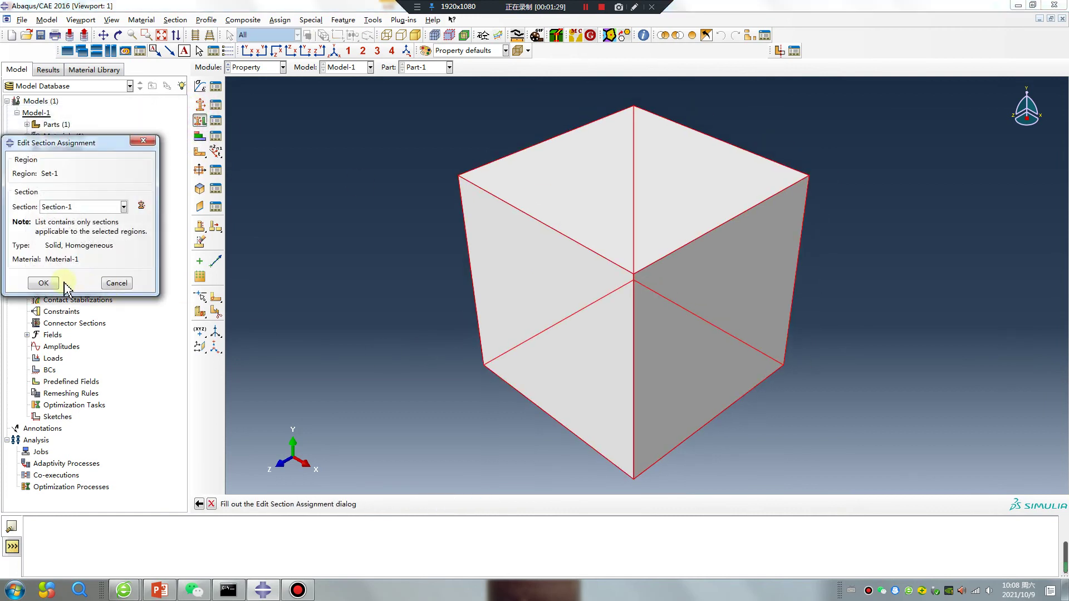
pyautogui.click(44, 283)
# Add a dependent instance of the cube part to the assembly
pyautogui.click(256, 66)
pyautogui.click(245, 102)
pyautogui.click(200, 86)
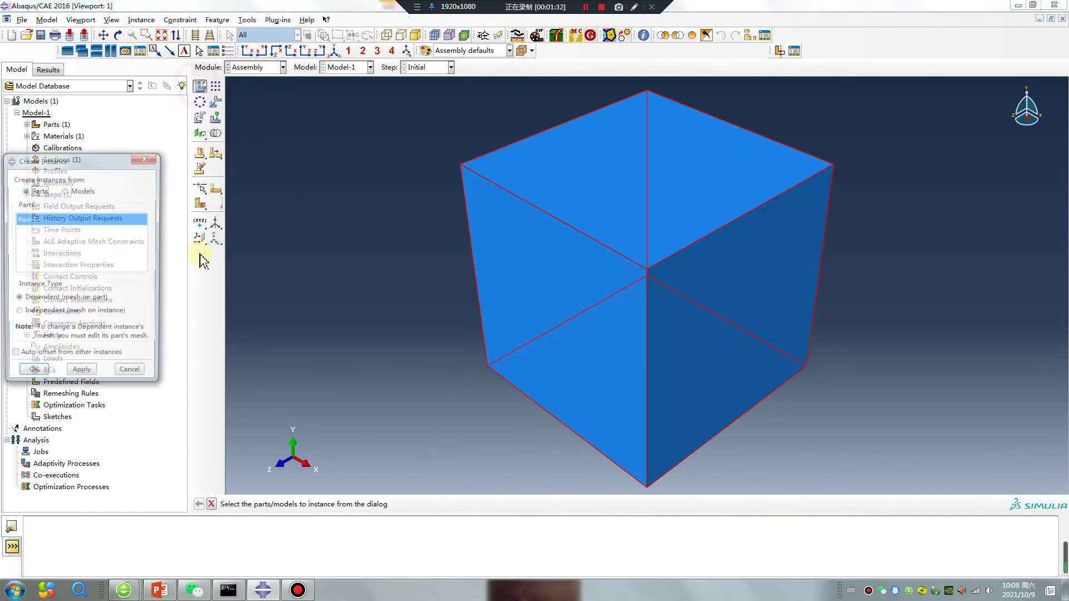
pyautogui.click(34, 369)
# Create a Static, General analysis step after the Initial step with a time period of 1 and Nlgeom off
pyautogui.click(256, 67)
pyautogui.click(248, 112)
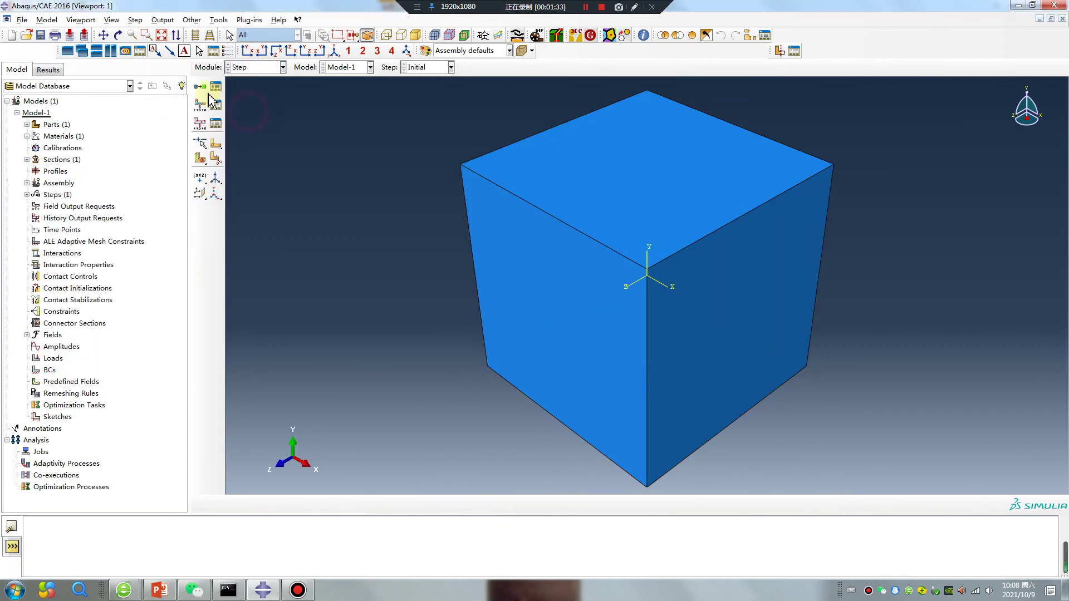
pyautogui.click(199, 87)
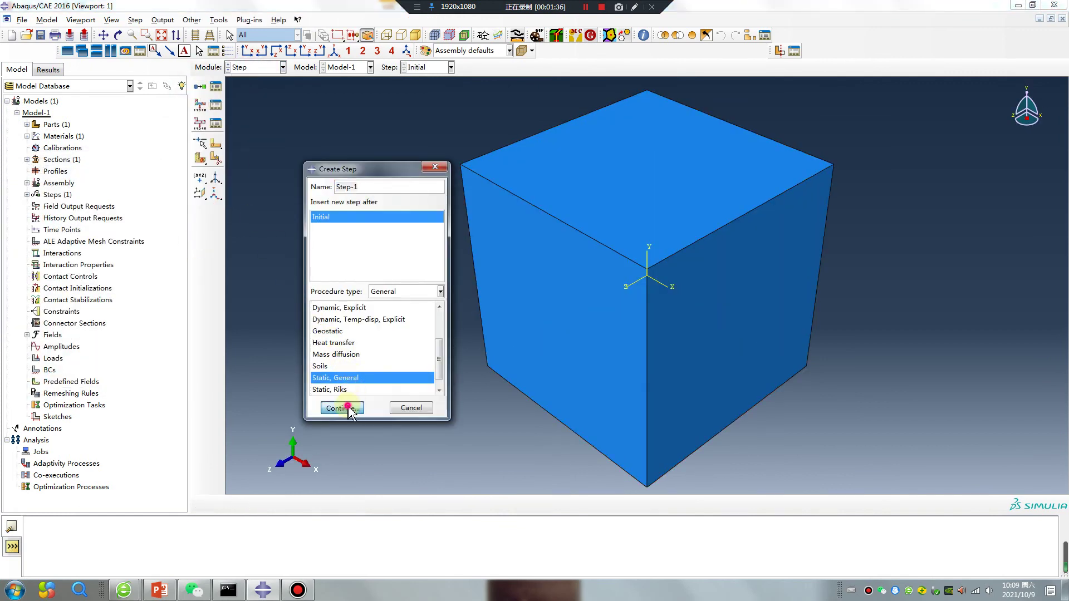
pyautogui.click(343, 407)
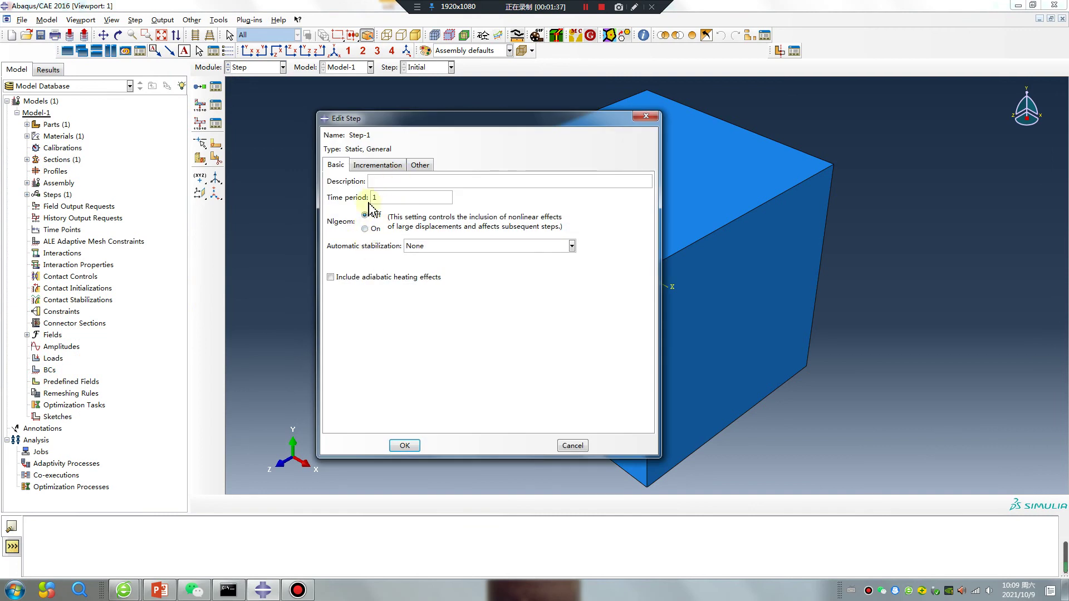
pyautogui.click(405, 446)
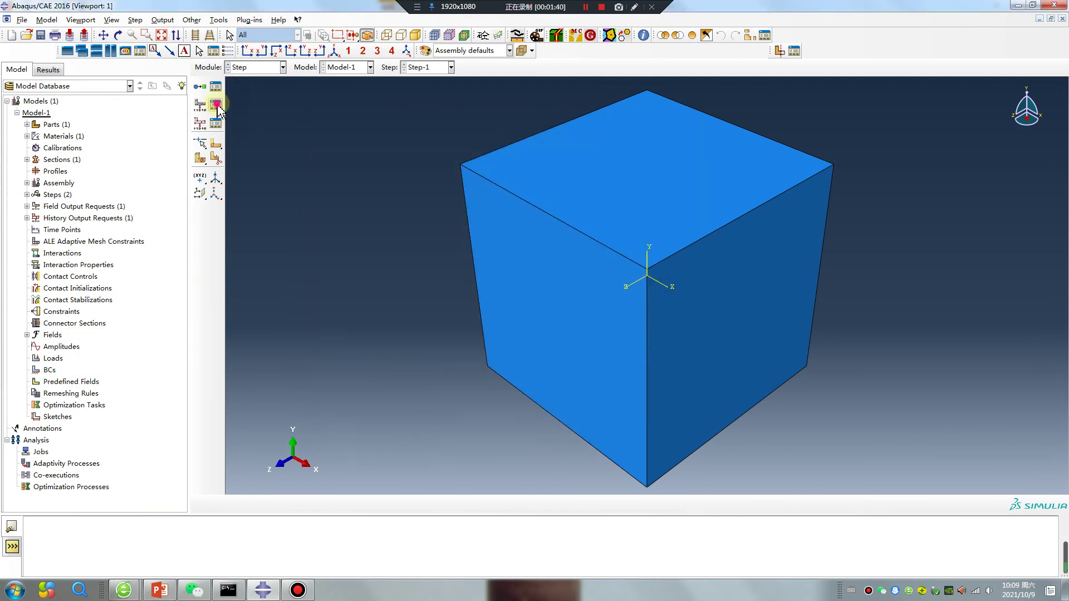
# Set the Step-1 field output request to output every 0.01 units of time
pyautogui.click(216, 104)
pyautogui.doubleClick(693, 231)
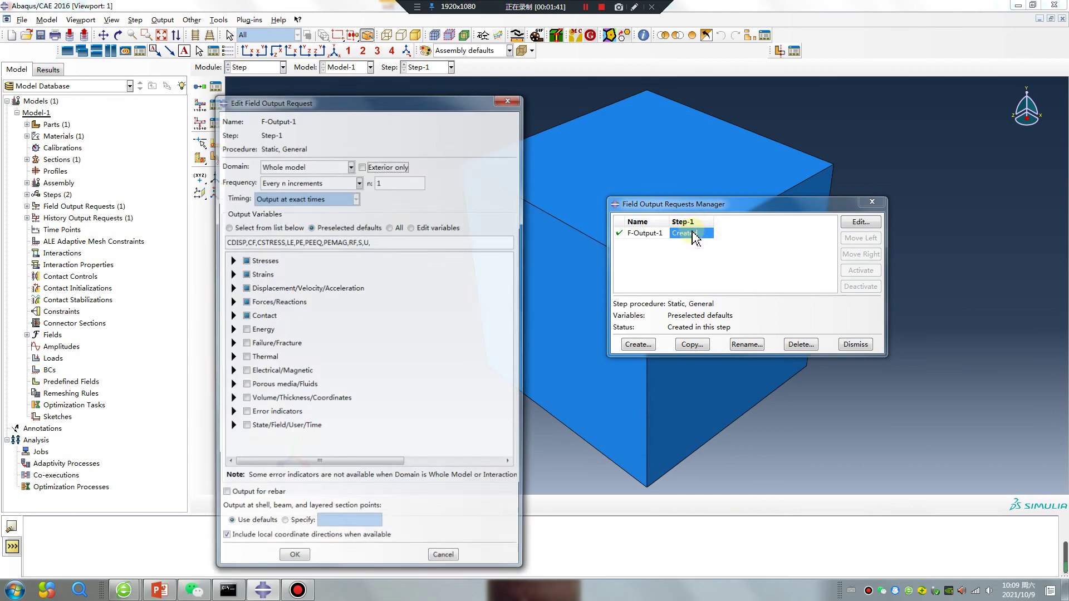
pyautogui.click(343, 184)
pyautogui.click(320, 226)
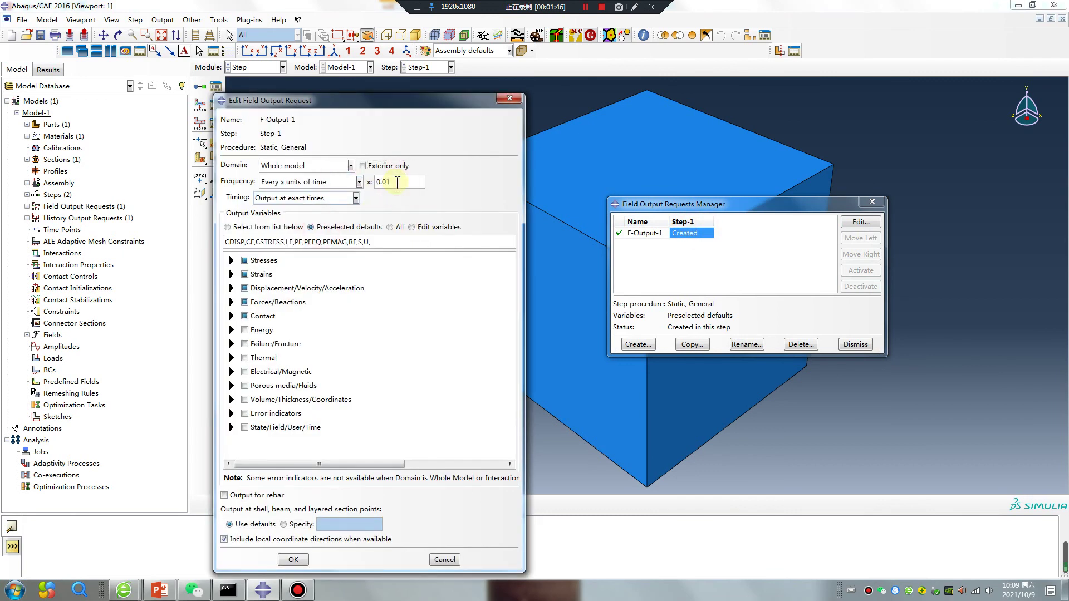
pyautogui.click(294, 560)
pyautogui.click(872, 202)
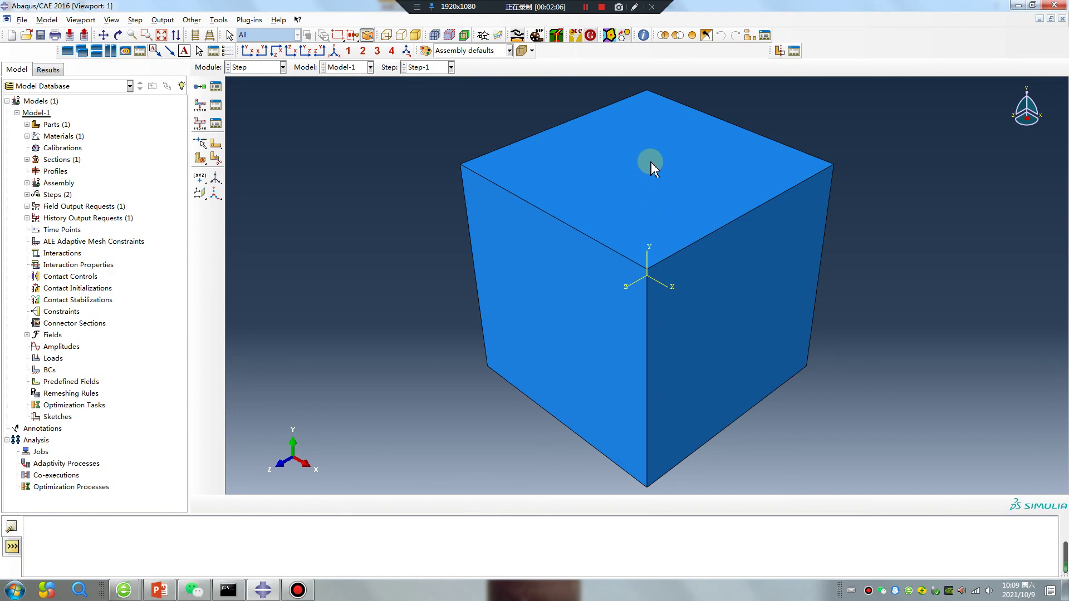
# Assign global seeds to the cube part and generate its mesh
pyautogui.scroll(4, 651, 162)
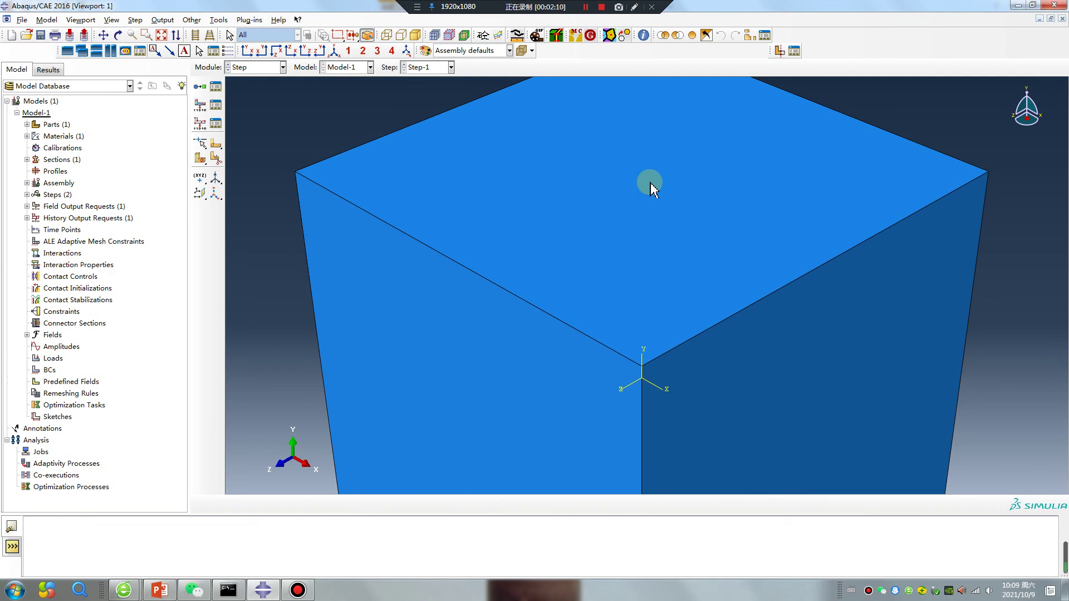
pyautogui.scroll(-4, 650, 183)
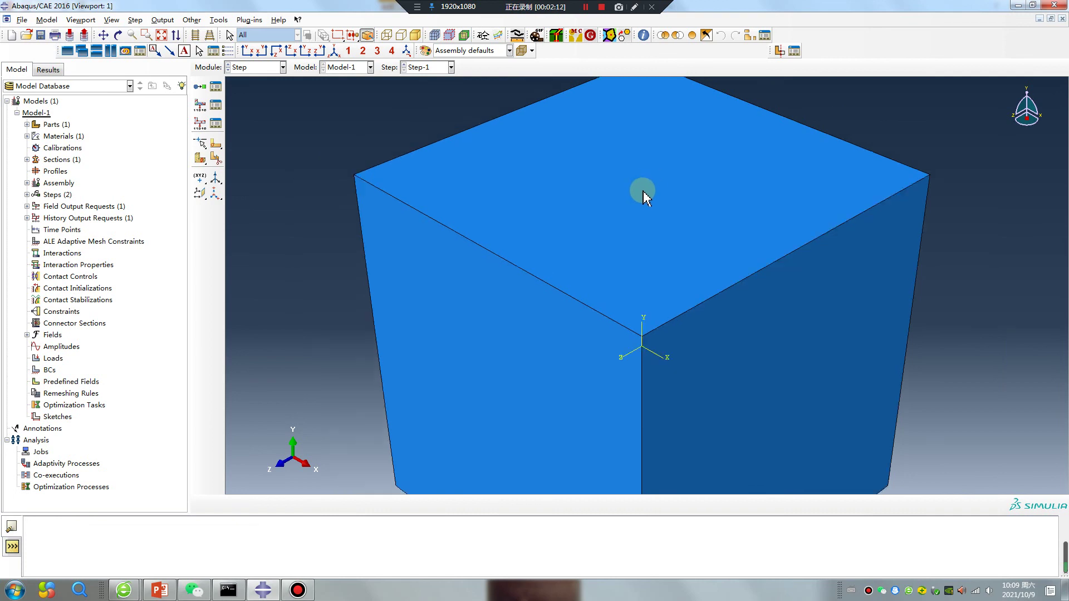
pyautogui.click(259, 70)
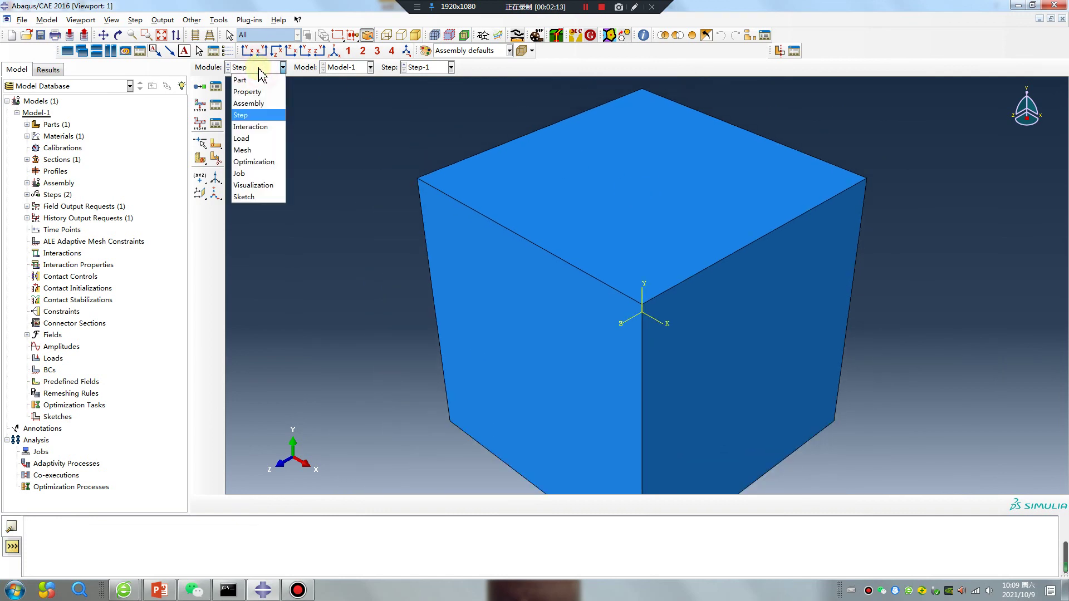
pyautogui.click(264, 153)
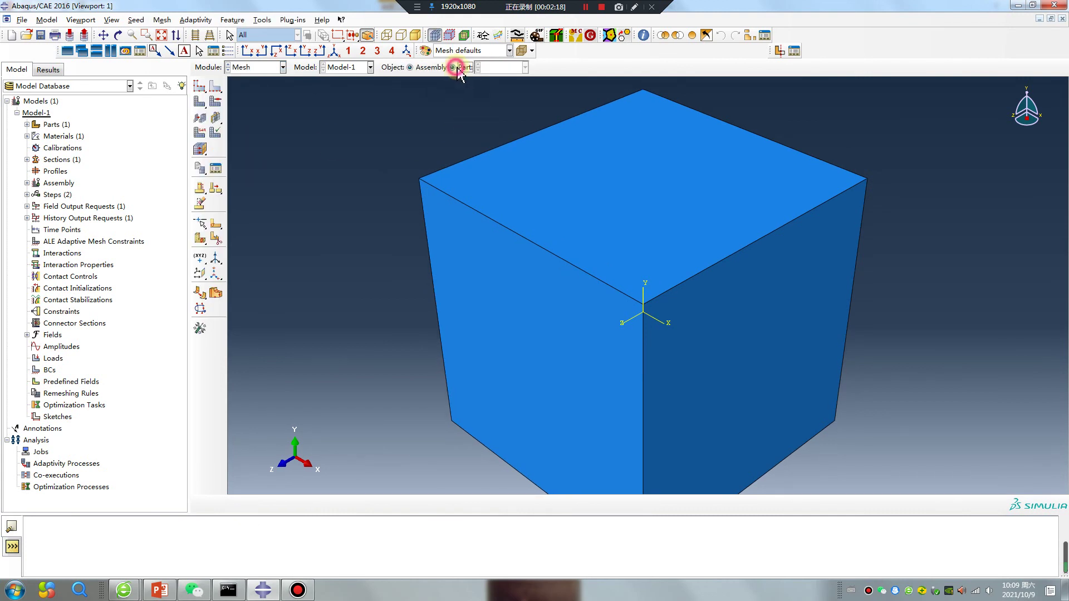
pyautogui.click(455, 67)
pyautogui.click(199, 86)
pyautogui.click(93, 358)
pyautogui.click(34, 359)
pyautogui.click(199, 101)
pyautogui.middleClick(282, 250)
pyautogui.scroll(5, 612, 209)
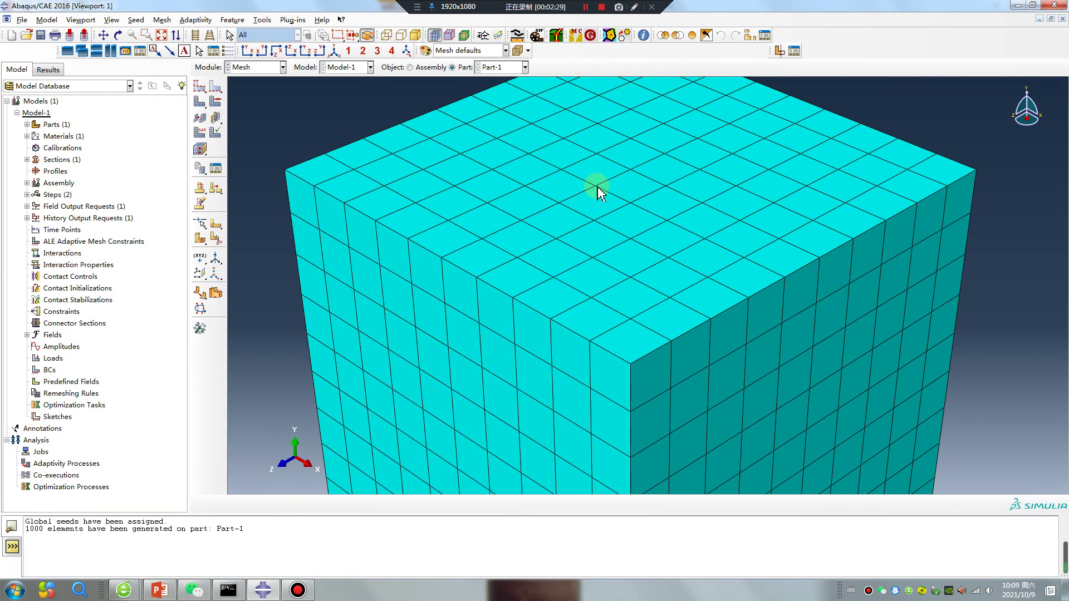
pyautogui.scroll(-5, 452, 257)
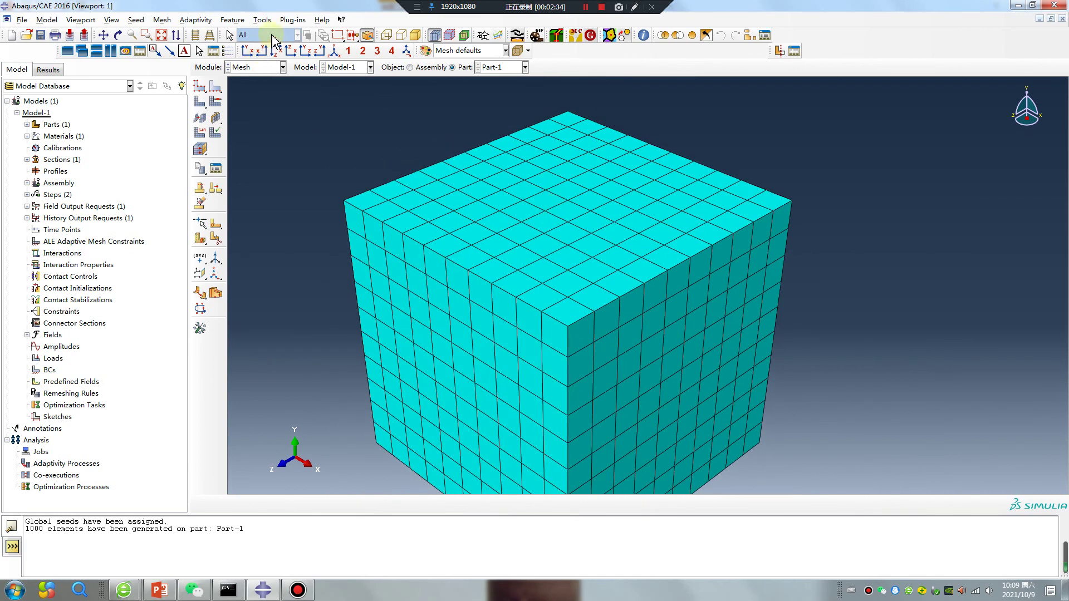
# Create a node set named Set-dis from the single node at the middle of the meshed cube's upper face
pyautogui.click(261, 20)
pyautogui.moveTo(275, 50)
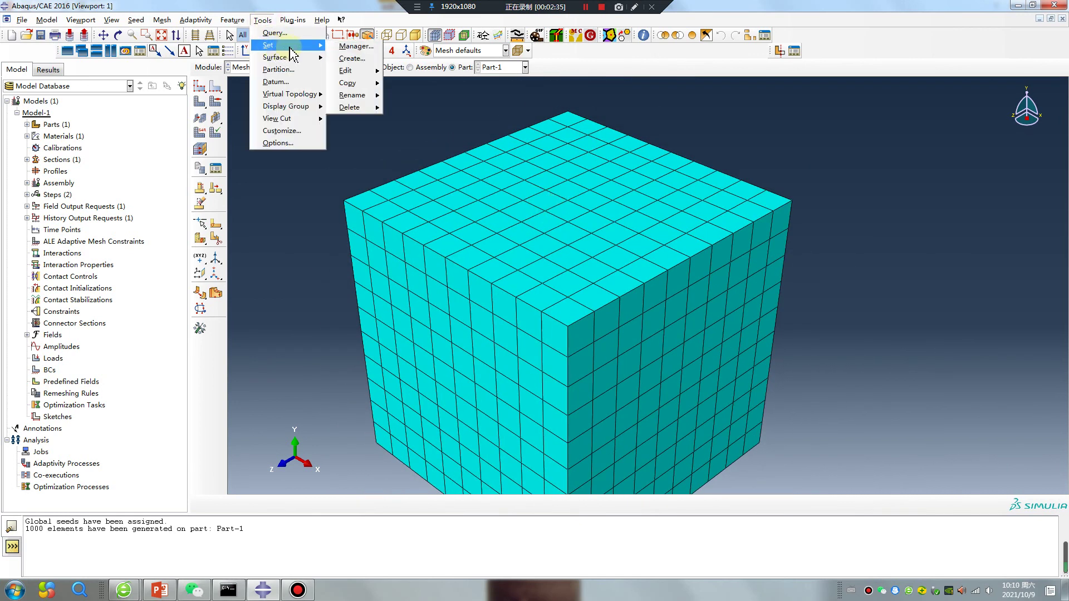
pyautogui.click(351, 45)
pyautogui.click(64, 175)
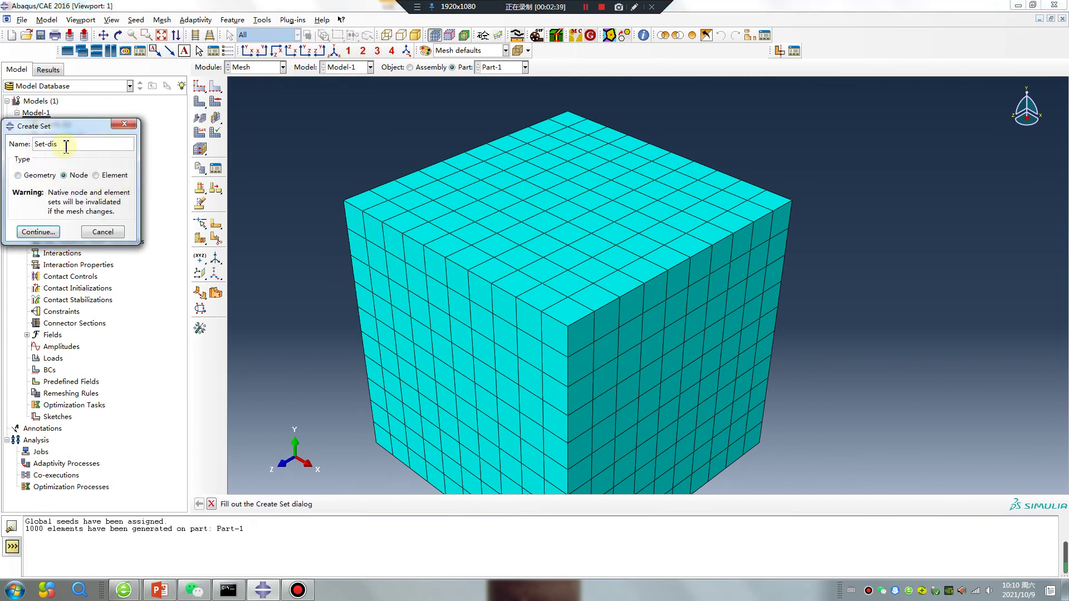
pyautogui.click(38, 232)
pyautogui.click(545, 213)
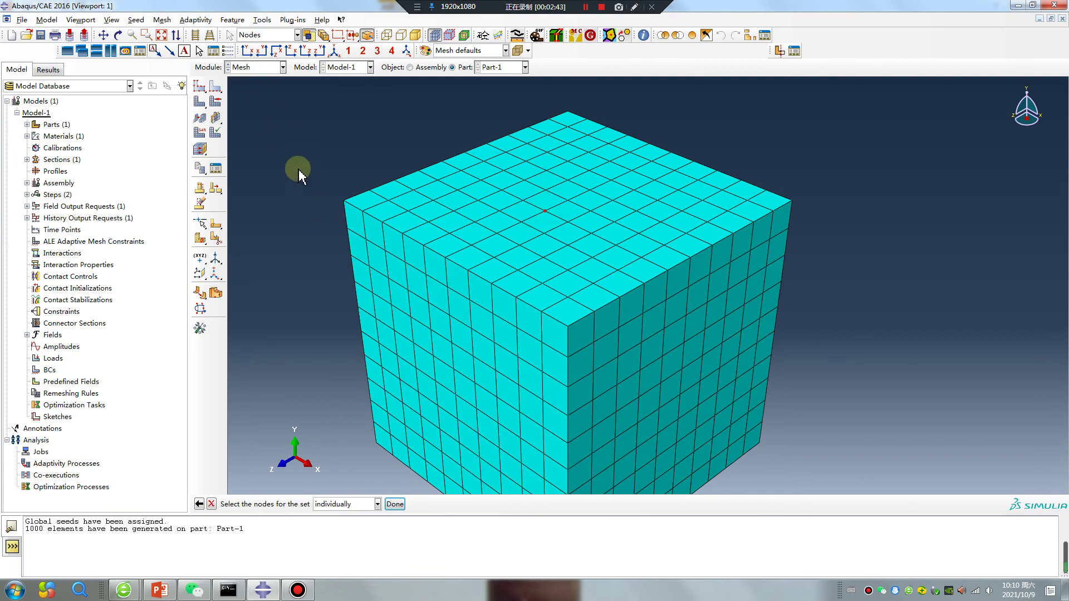
pyautogui.click(395, 504)
# Start a new history output request in Step-1 with the set Part-1-1.Set-dis as its domain
pyautogui.click(253, 68)
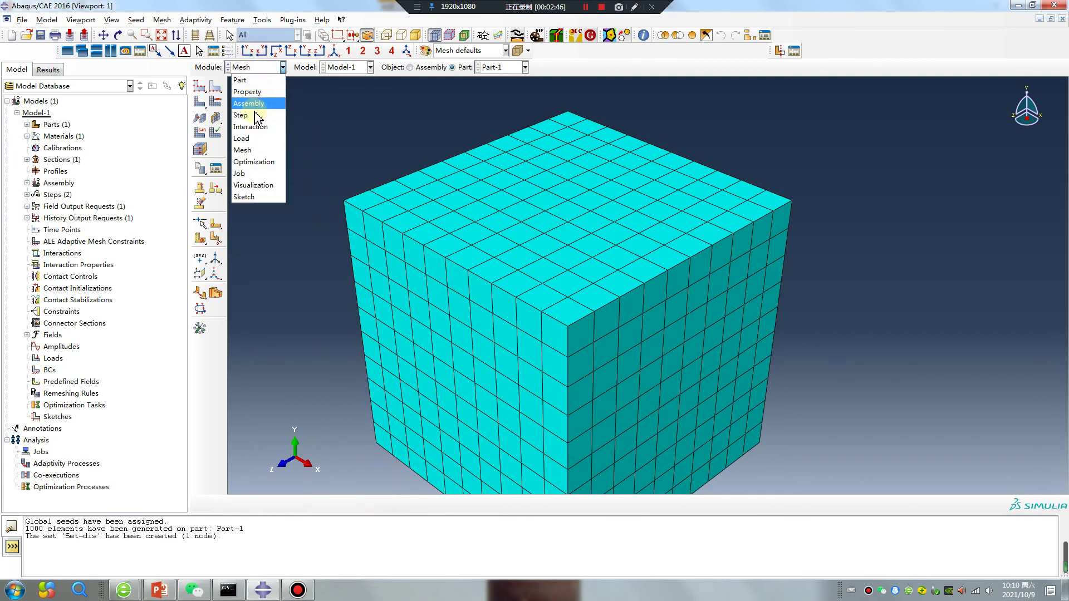
pyautogui.click(258, 115)
pyautogui.click(199, 124)
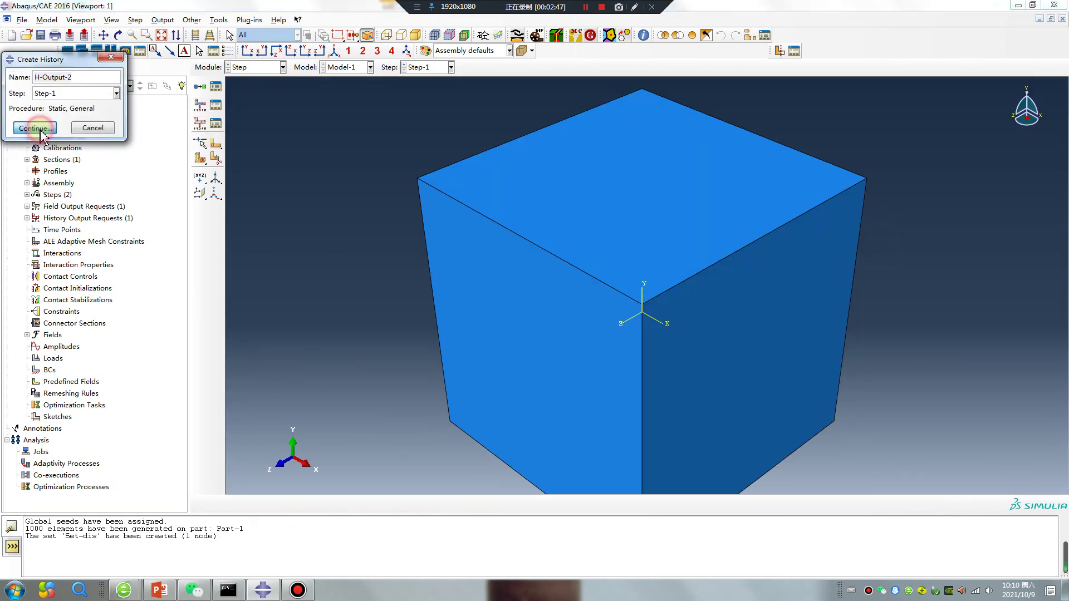
pyautogui.click(35, 128)
pyautogui.click(294, 189)
pyautogui.click(262, 212)
pyautogui.click(373, 191)
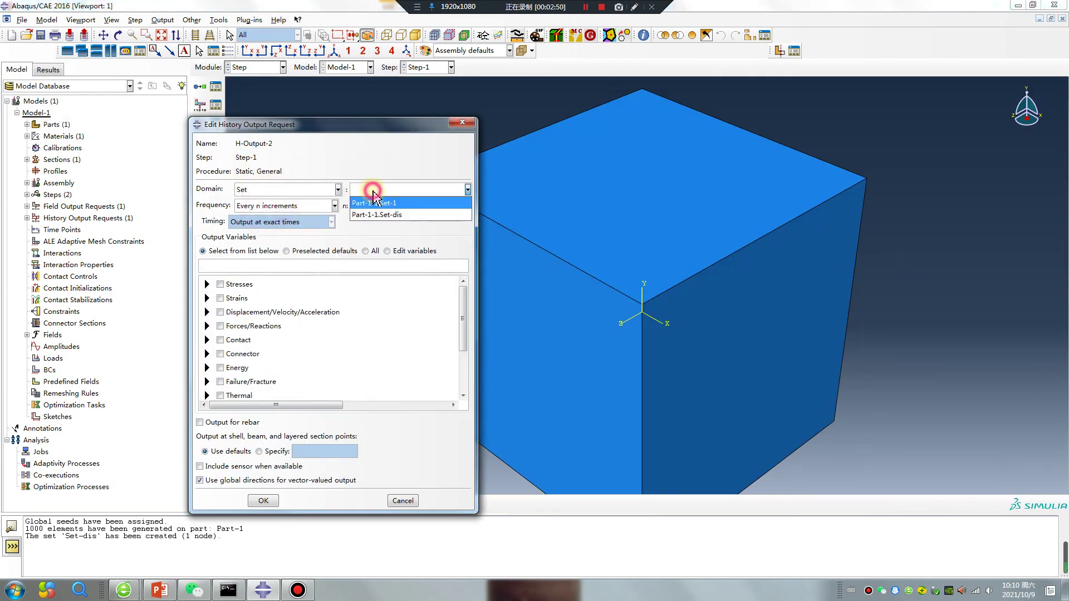
pyautogui.click(404, 214)
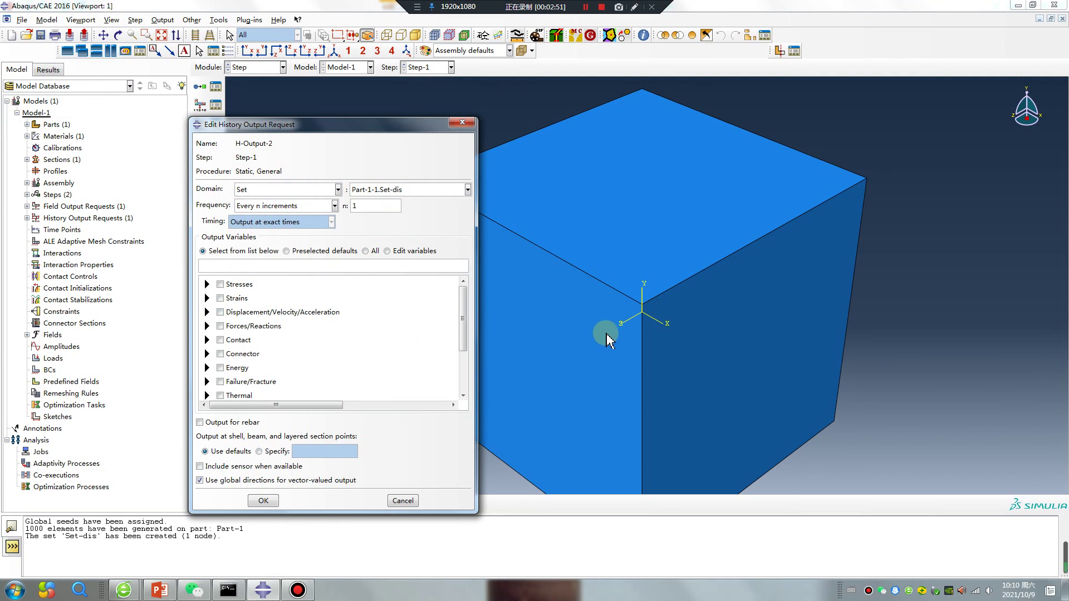
# Request the U2 displacement as history output every 0.01 units of time
pyautogui.keyDown('ctrl'); pyautogui.keyDown('alt'); pyautogui.moveTo(661, 308); pyautogui.dragTo(662, 309); pyautogui.keyUp('alt'); pyautogui.keyUp('ctrl')
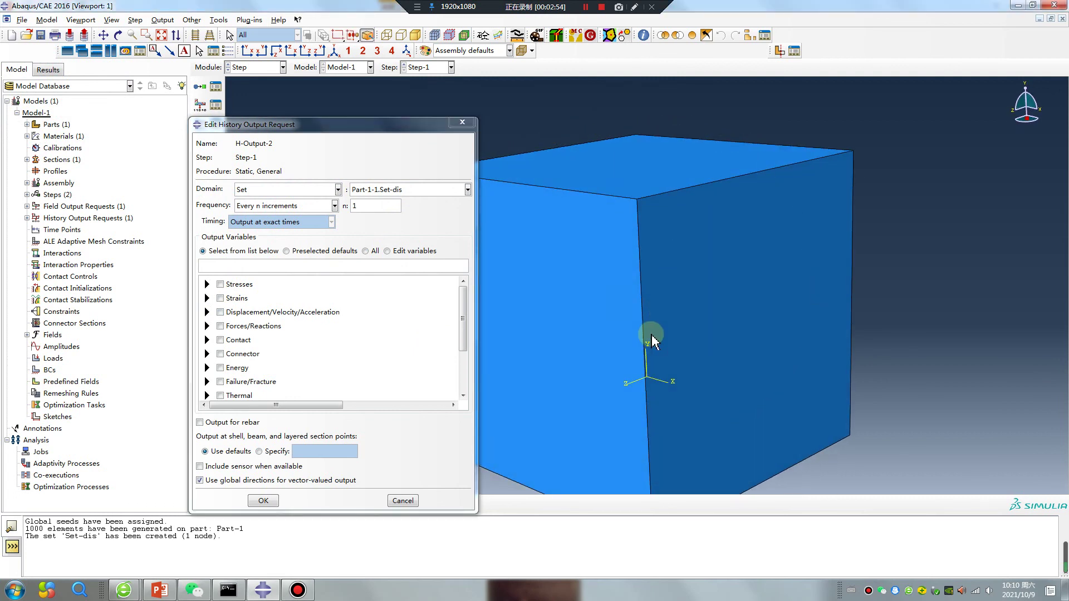
pyautogui.click(209, 313)
pyautogui.click(222, 323)
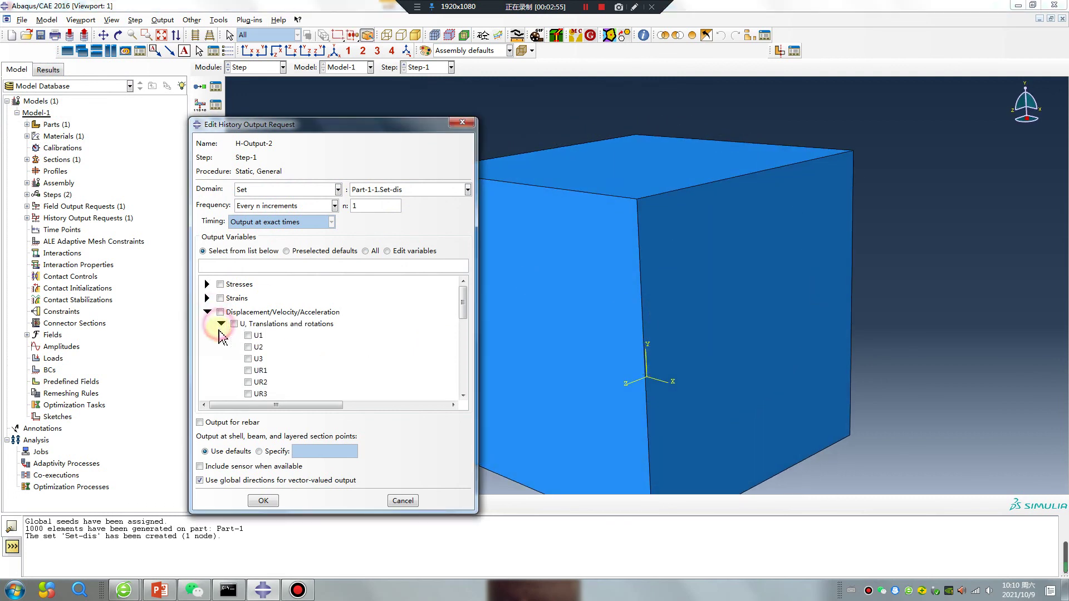
pyautogui.click(249, 347)
pyautogui.click(311, 207)
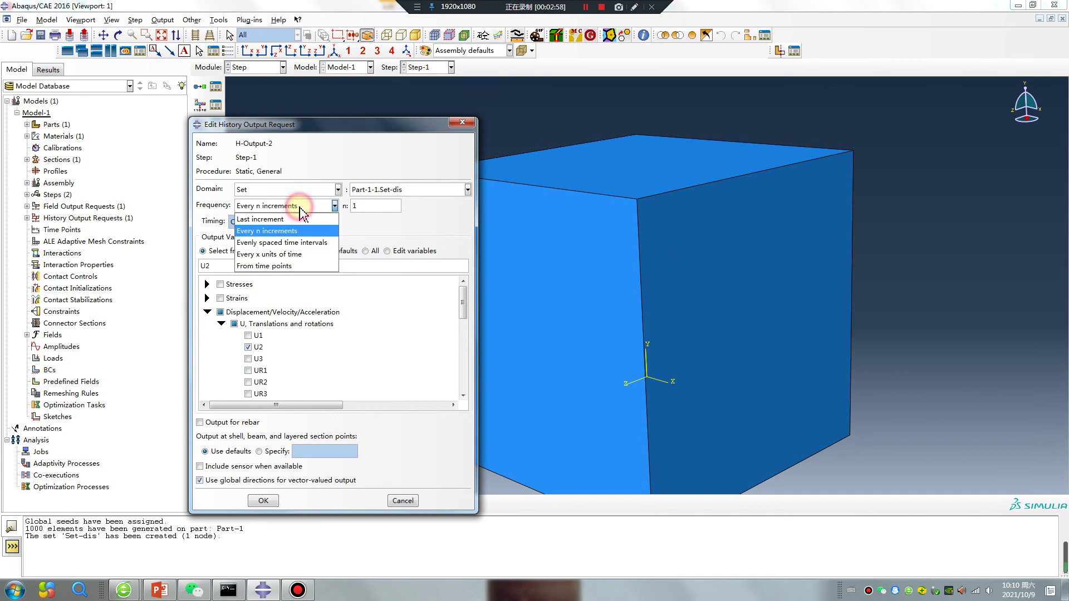
pyautogui.click(314, 223)
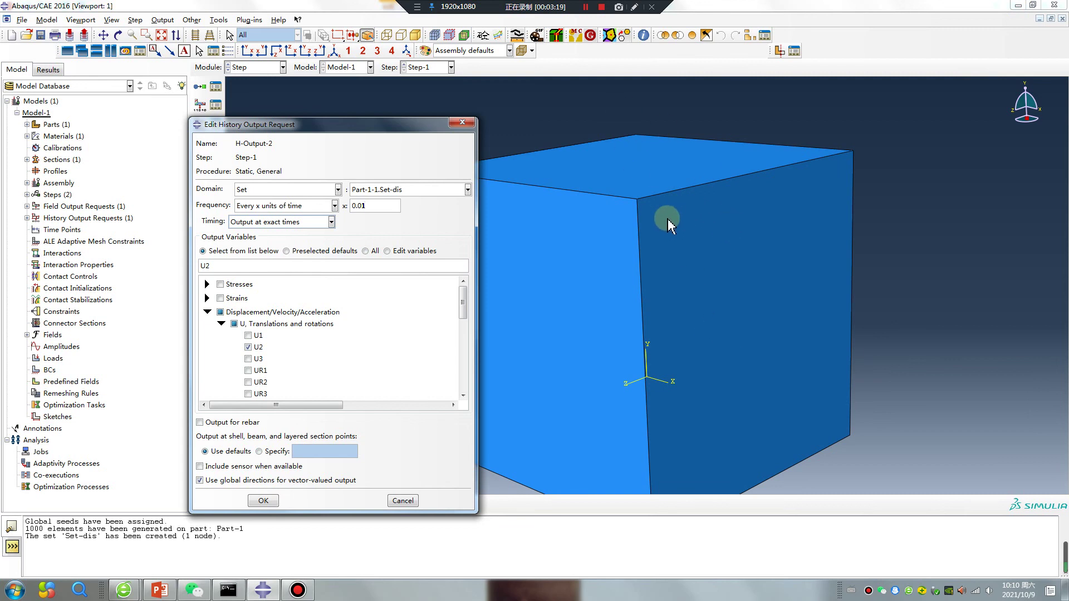
# Switch to Excel by opening the .xls workbook from the desktop and show its empty Sheet3
pyautogui.click(1018, 5)
pyautogui.click(1012, 6)
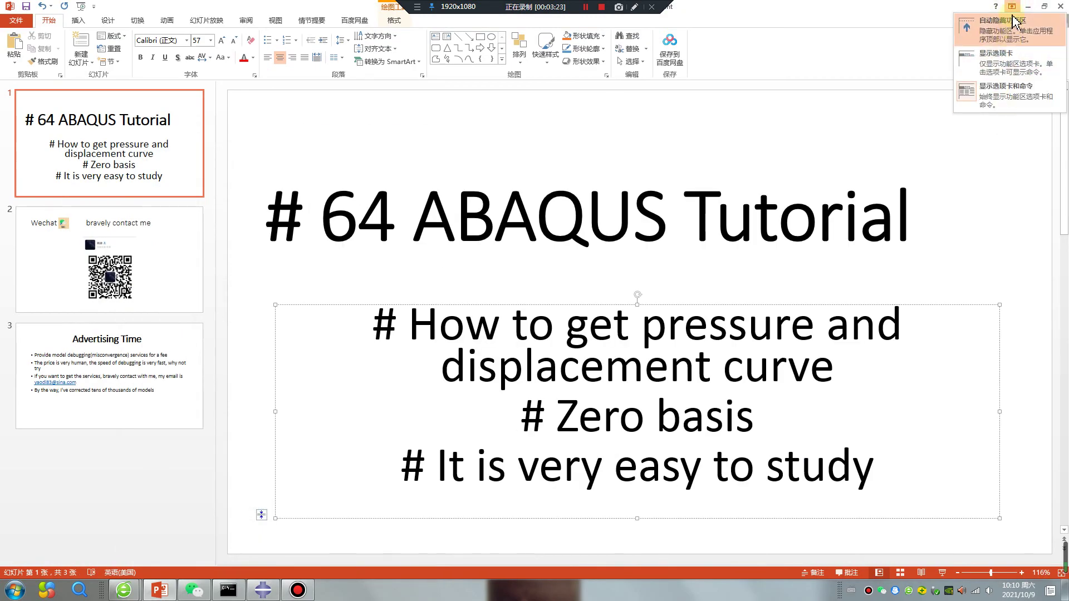
pyautogui.click(1006, 100)
pyautogui.click(1028, 6)
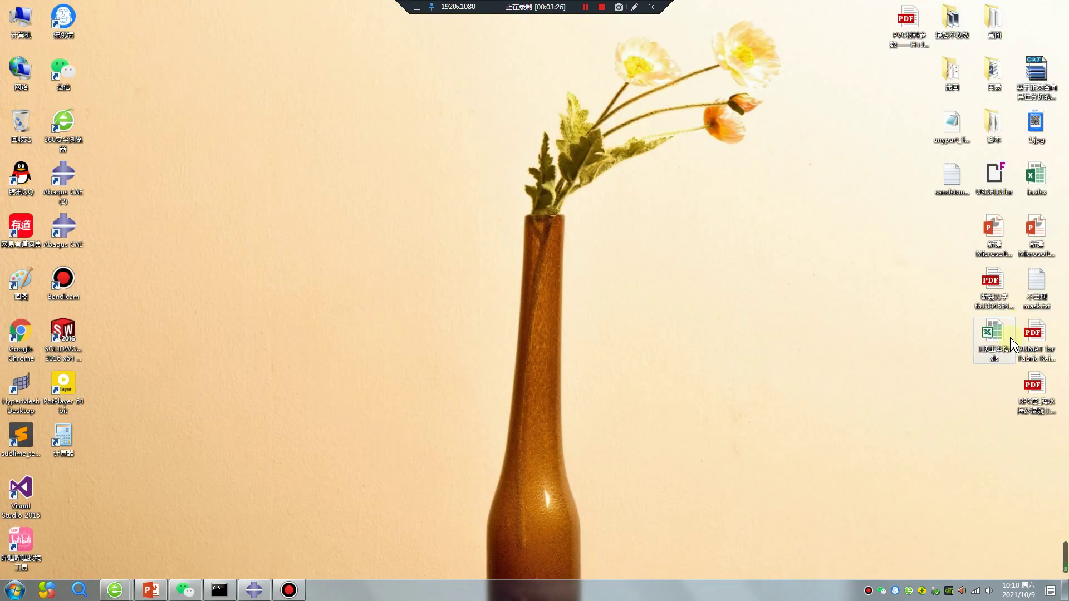
pyautogui.moveTo(994, 337); pyautogui.dragTo(453, 350)
pyautogui.doubleClick(453, 351)
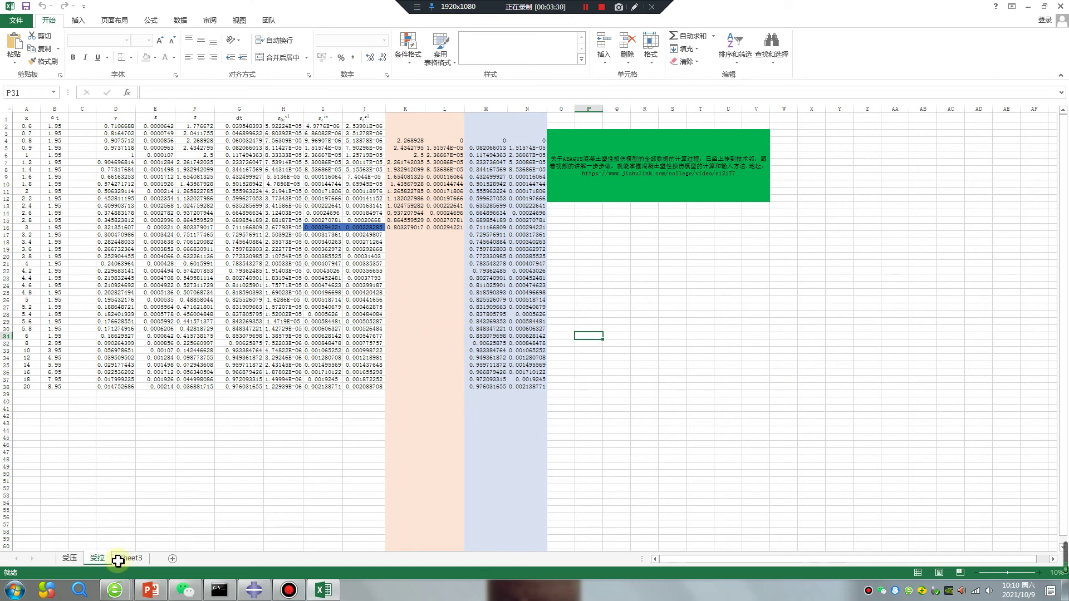
pyautogui.click(143, 559)
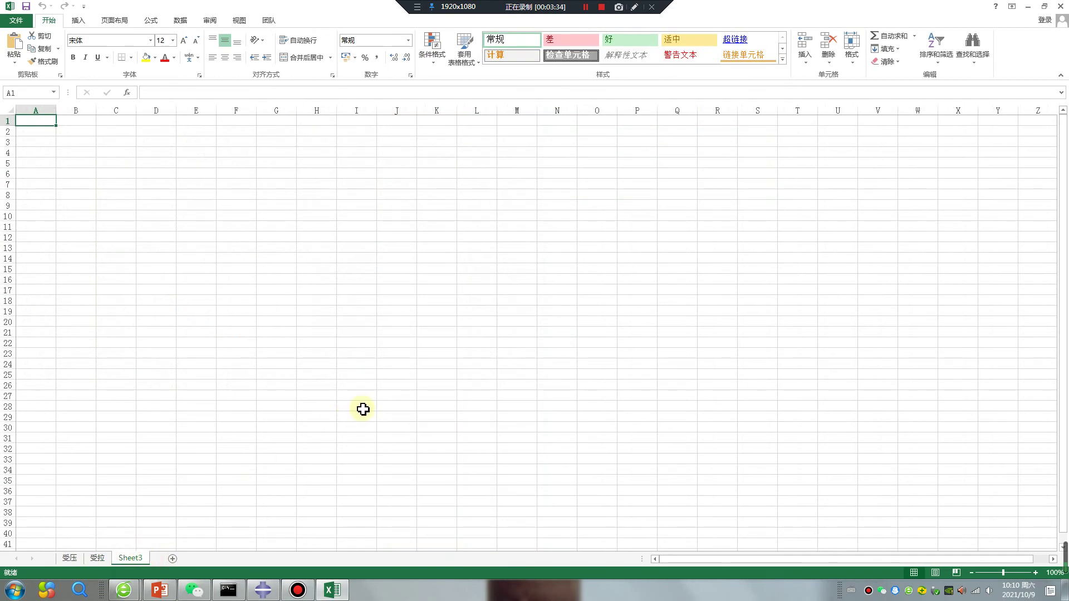
# Build a time column by entering 0 in A1 and =A1+0.01 in A2, and filling the formula down to A101
pyautogui.click(29, 120)
pyautogui.write('0')
pyautogui.click(34, 132)
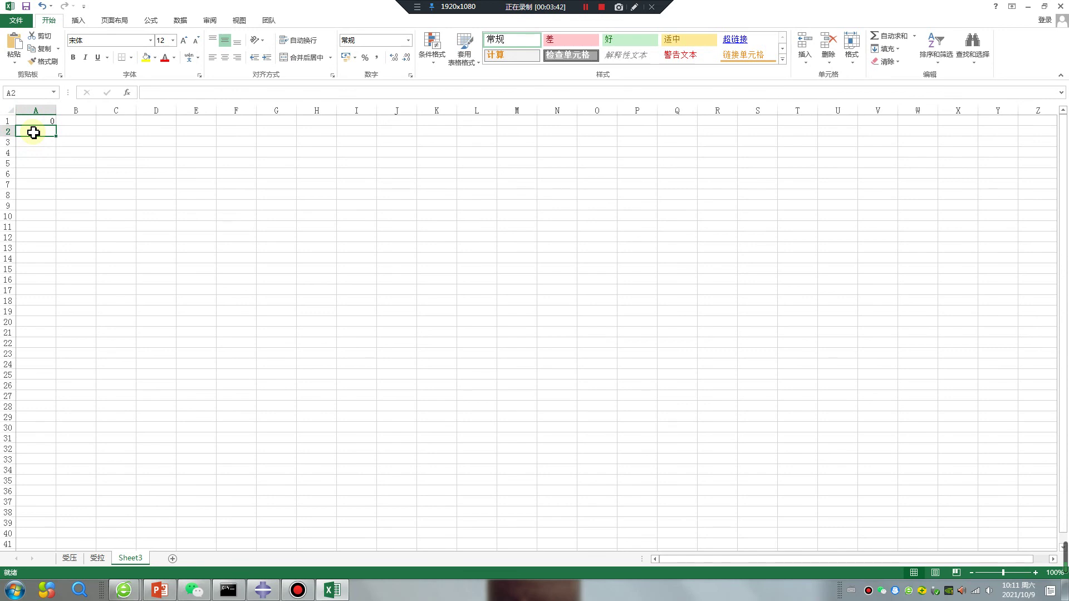
pyautogui.write('=')
pyautogui.click(45, 120)
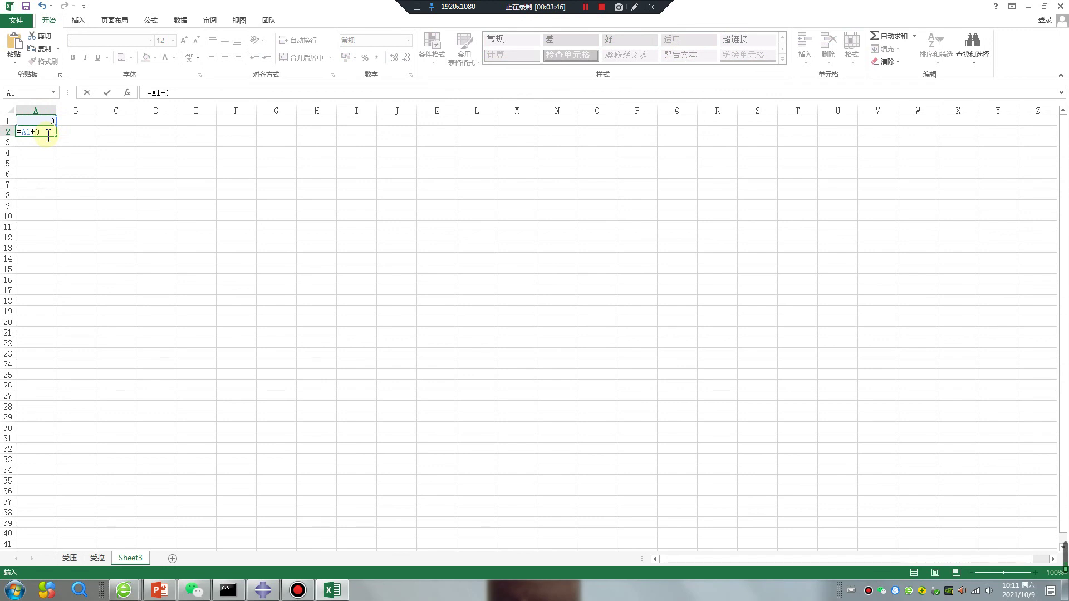
pyautogui.click(48, 136)
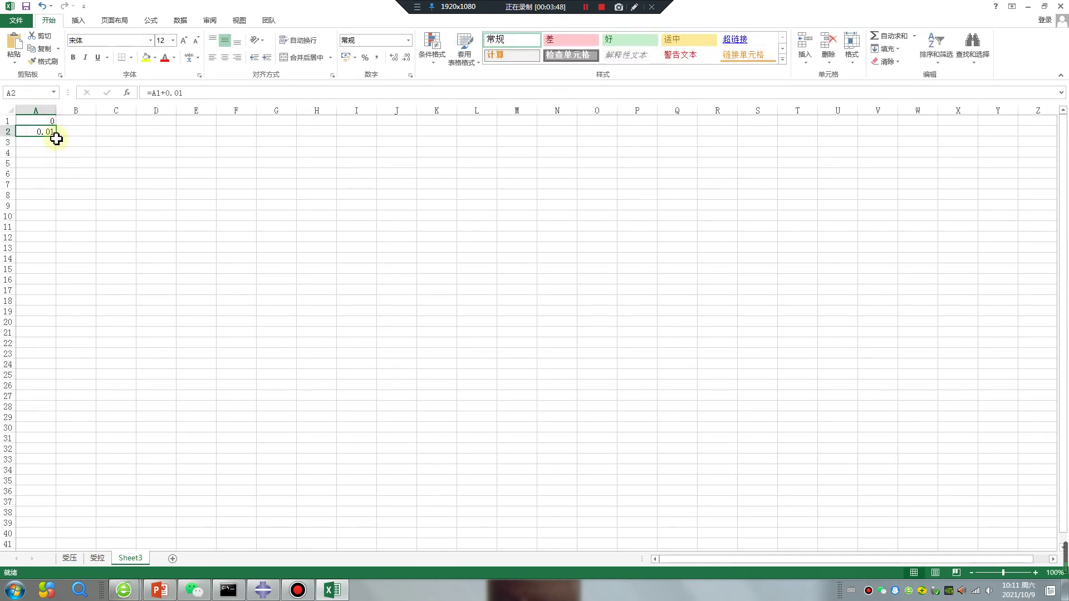
pyautogui.moveTo(57, 137); pyautogui.dragTo(32, 418)
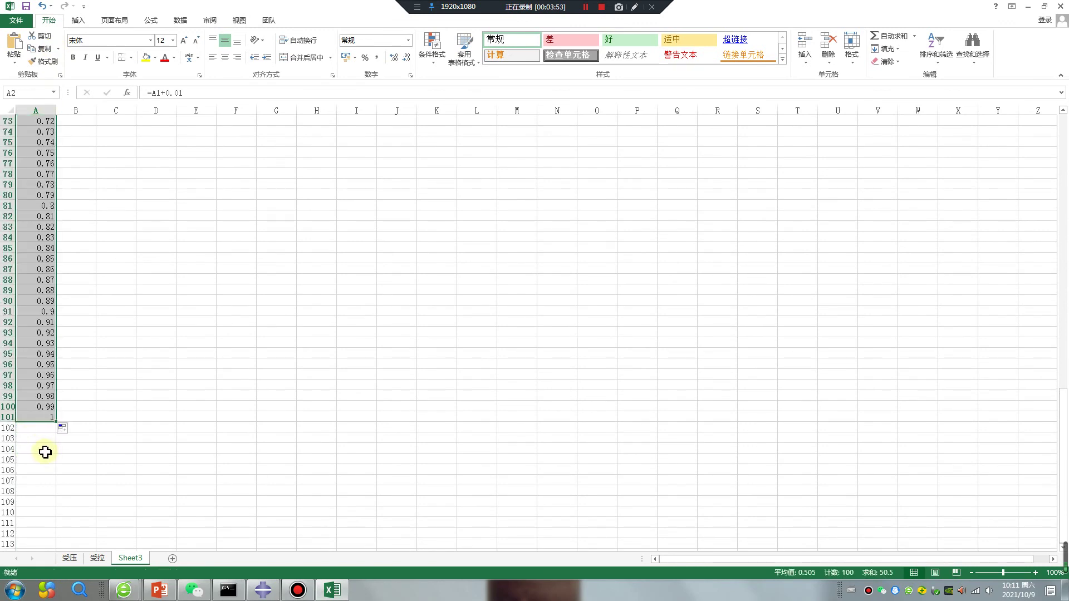
pyautogui.scroll(20, 105, 405)
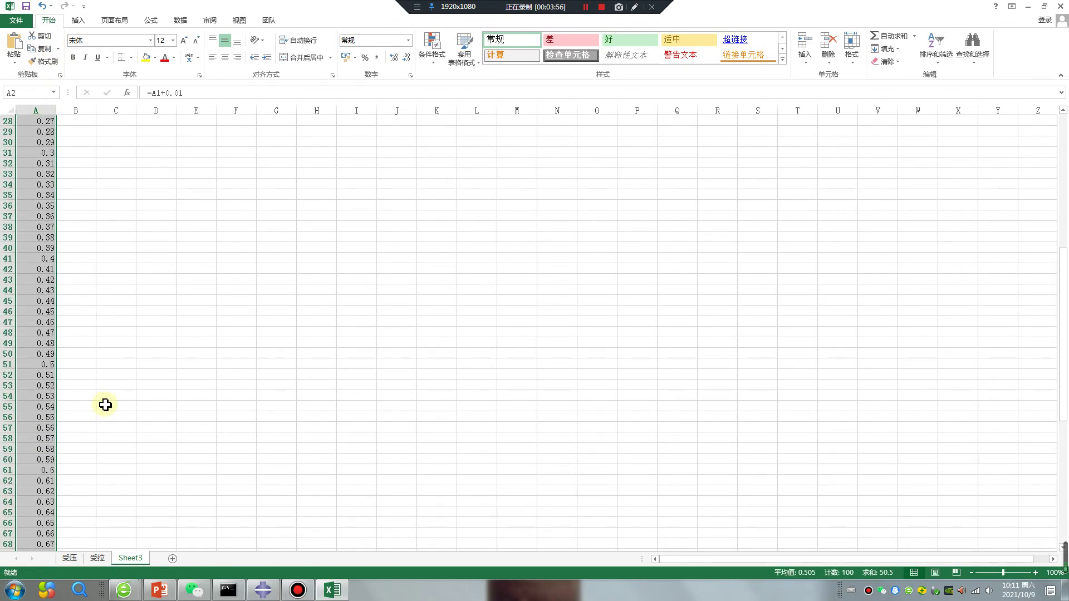
pyautogui.scroll(4, 106, 405)
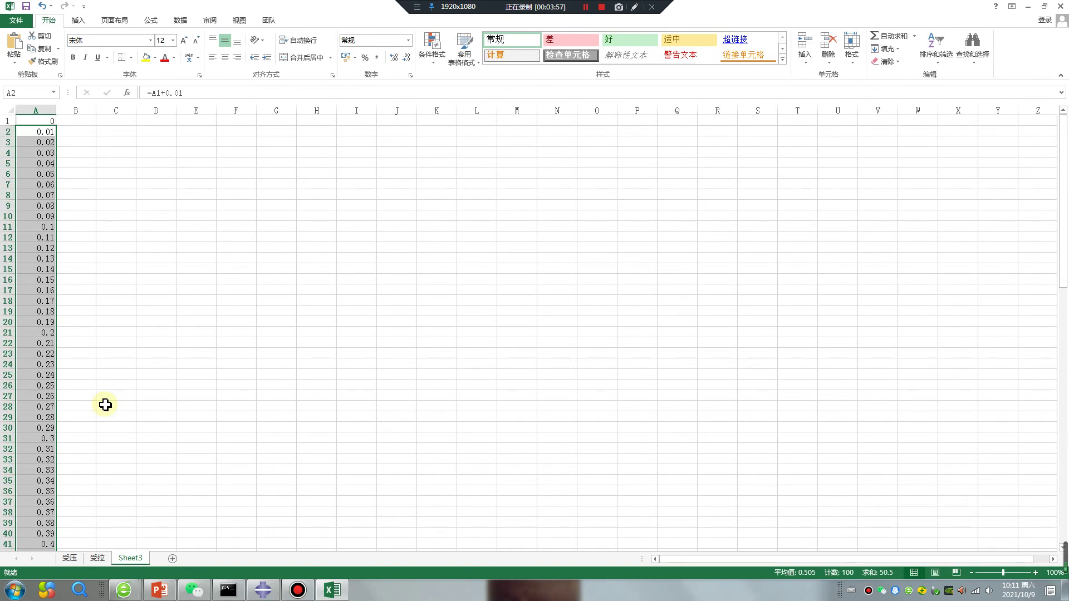
# Enter 0 in B1 as the starting load and calculate the load increment in E2 with =50/100
pyautogui.click(35, 122)
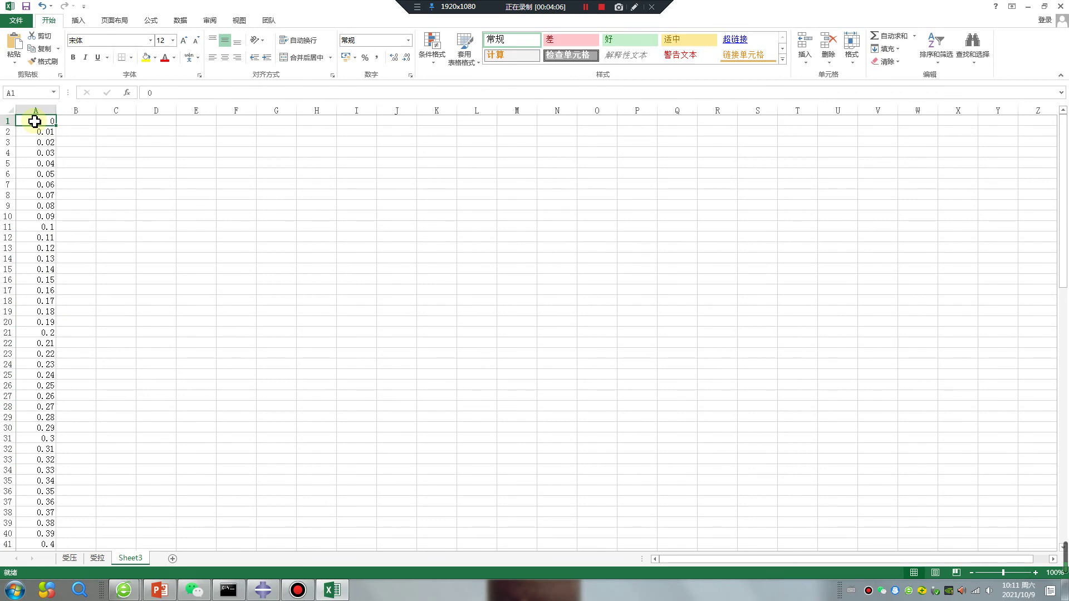
pyautogui.click(85, 118)
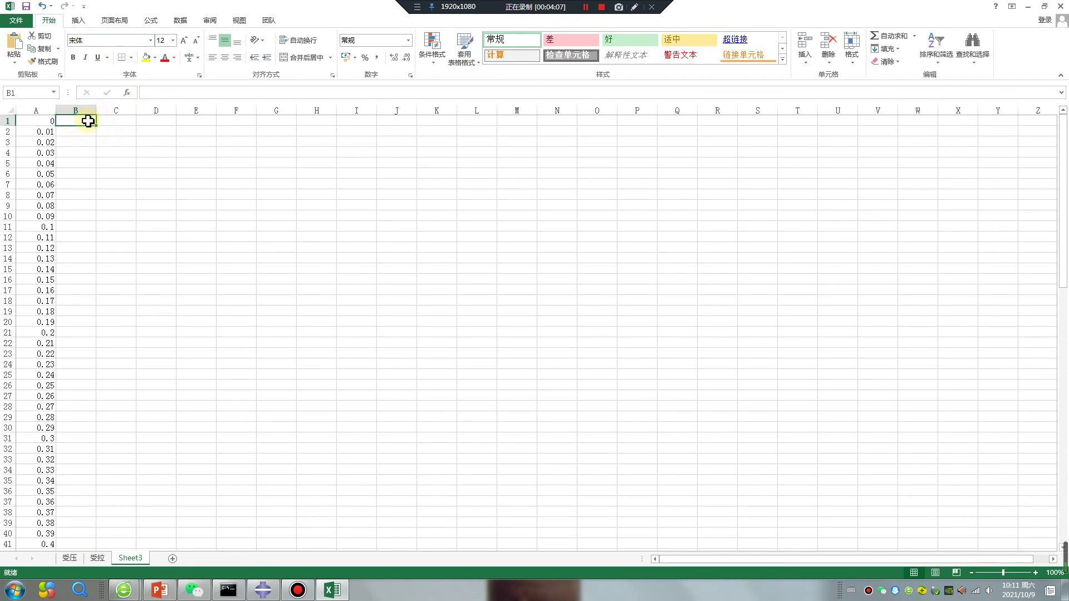
pyautogui.write('0')
pyautogui.click(204, 131)
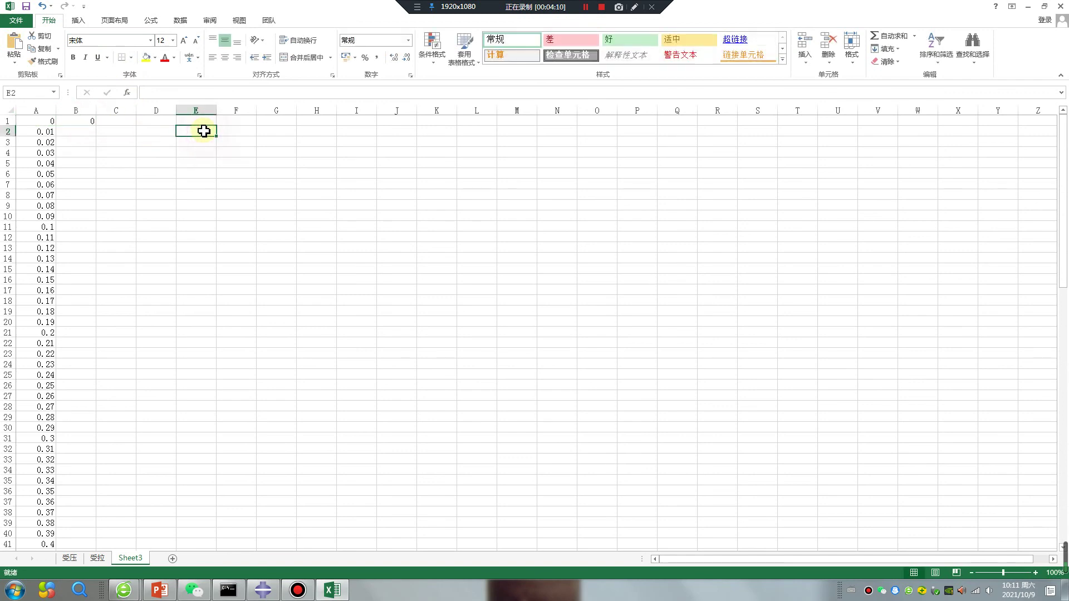
pyautogui.write('50')
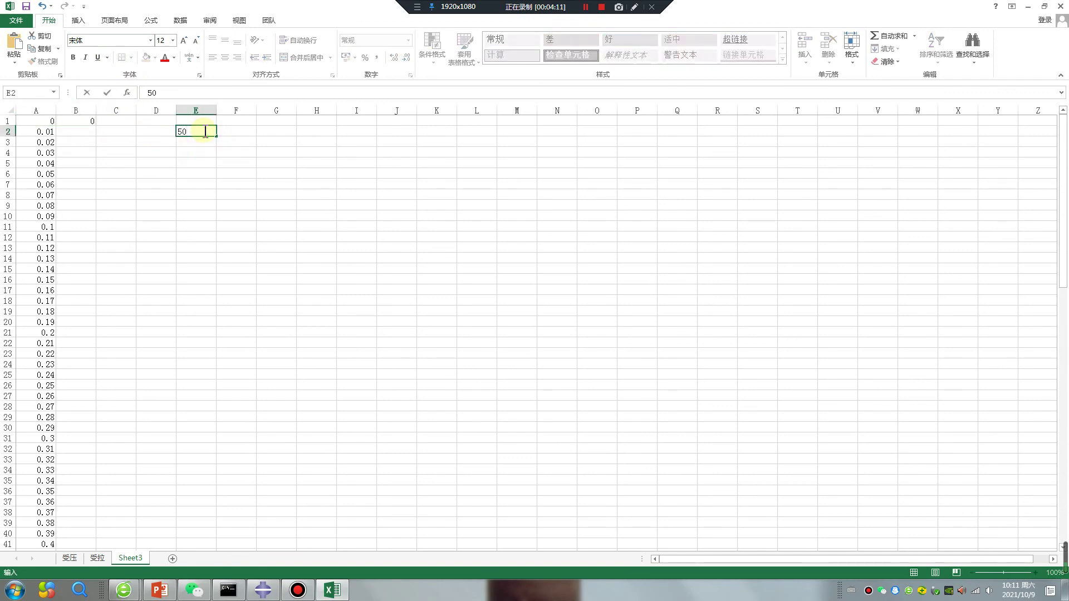
pyautogui.write('=50/100')
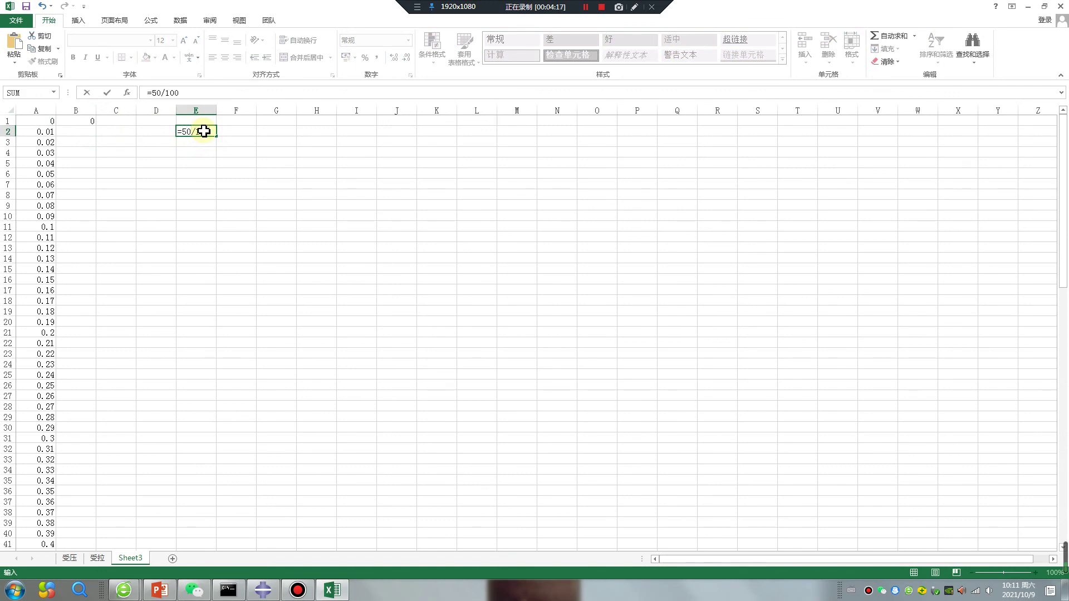
pyautogui.press('Return')
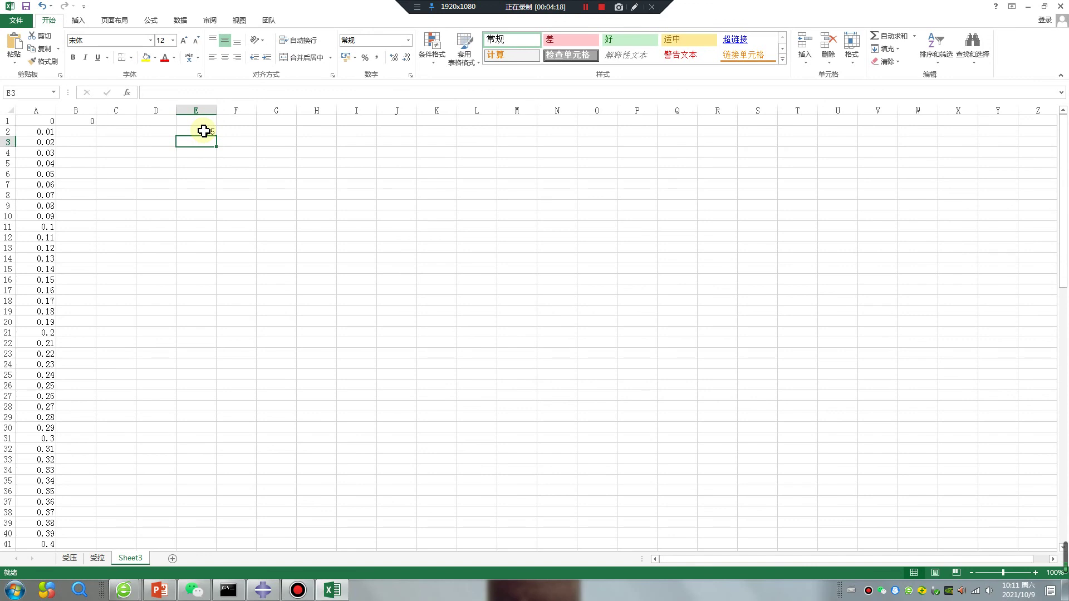
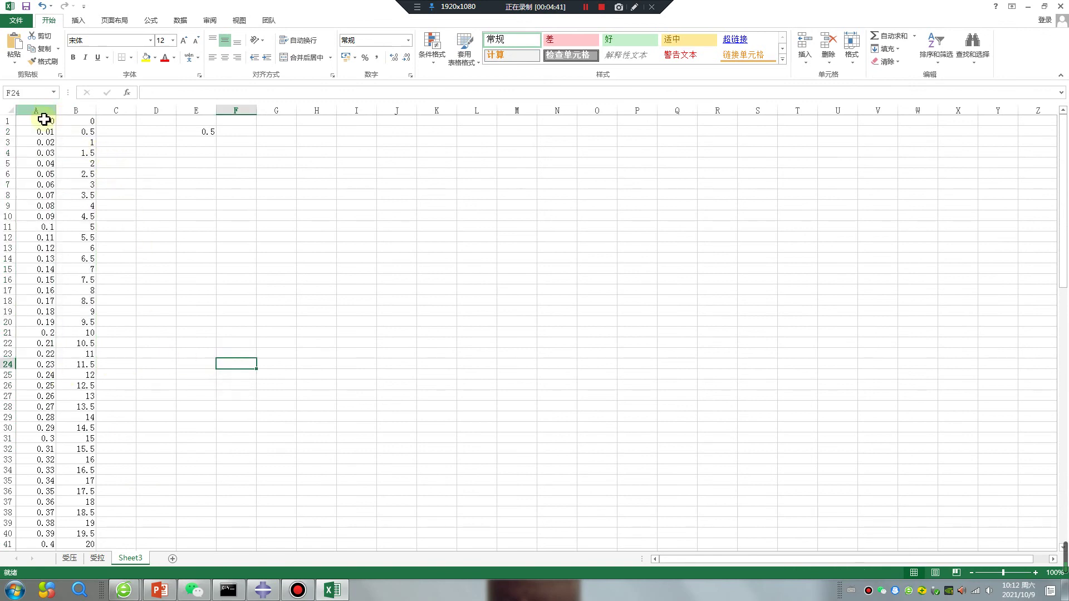
# Switch to Abaqus, compare the history output interval with the Excel time column, and confirm the U2 history output request
pyautogui.click(264, 591)
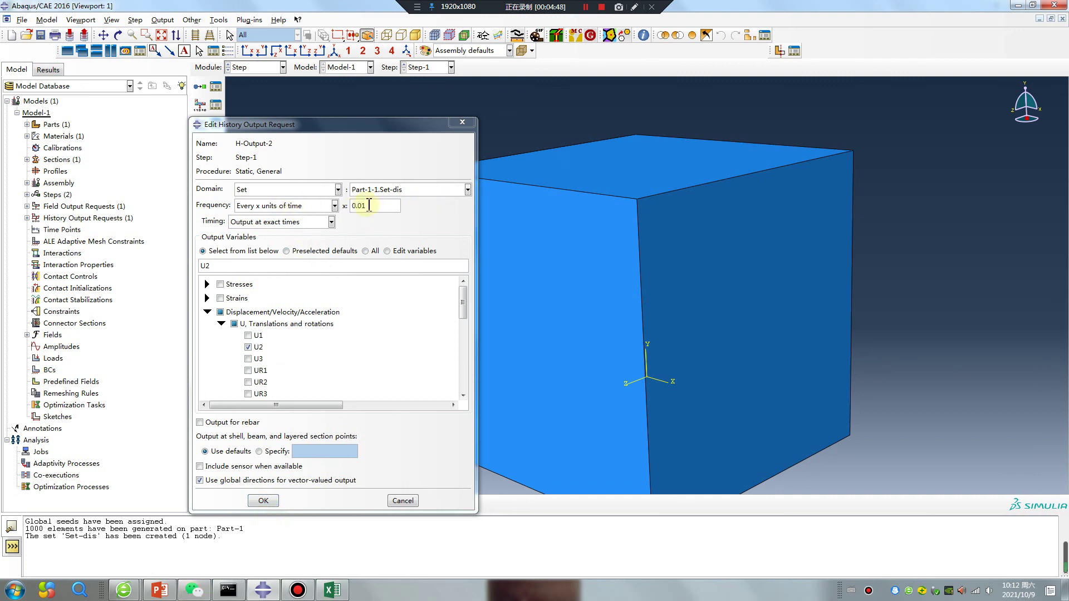
pyautogui.moveTo(369, 205); pyautogui.dragTo(345, 205)
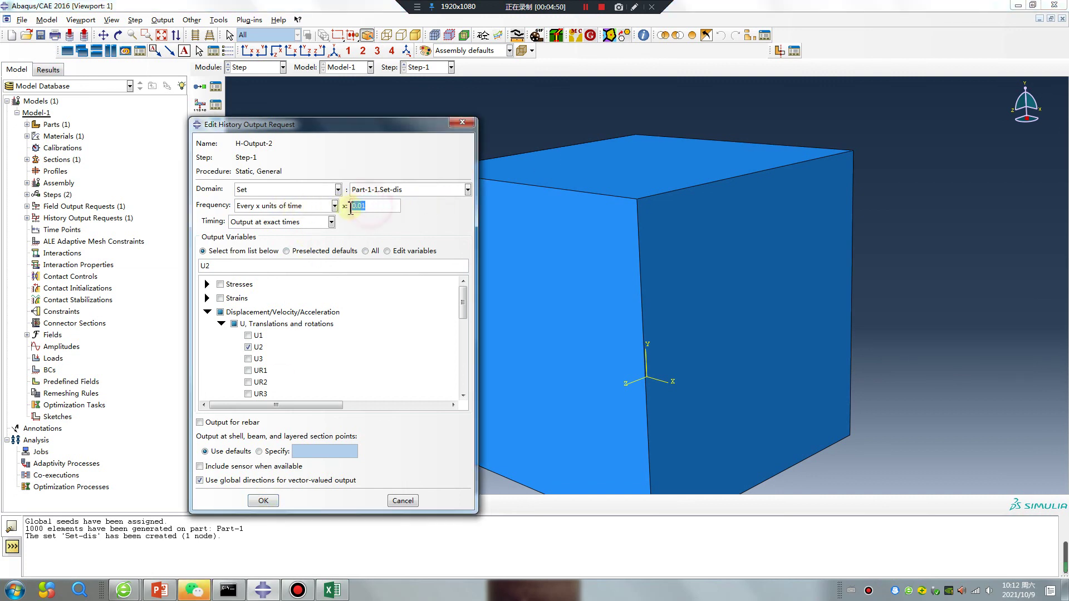
pyautogui.click(332, 590)
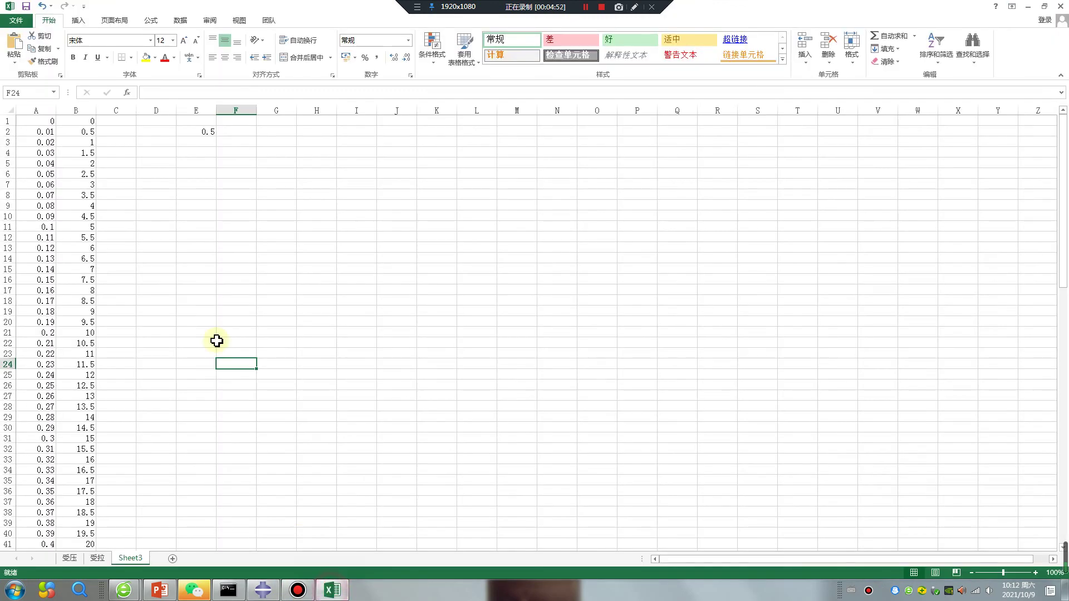
pyautogui.click(34, 121)
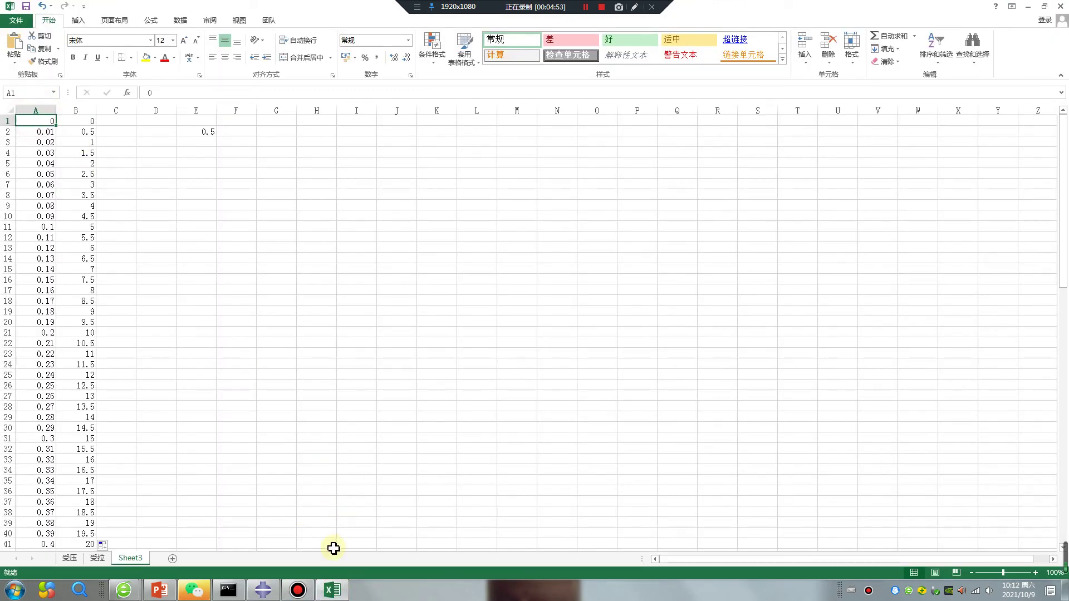
pyautogui.click(263, 590)
pyautogui.click(264, 500)
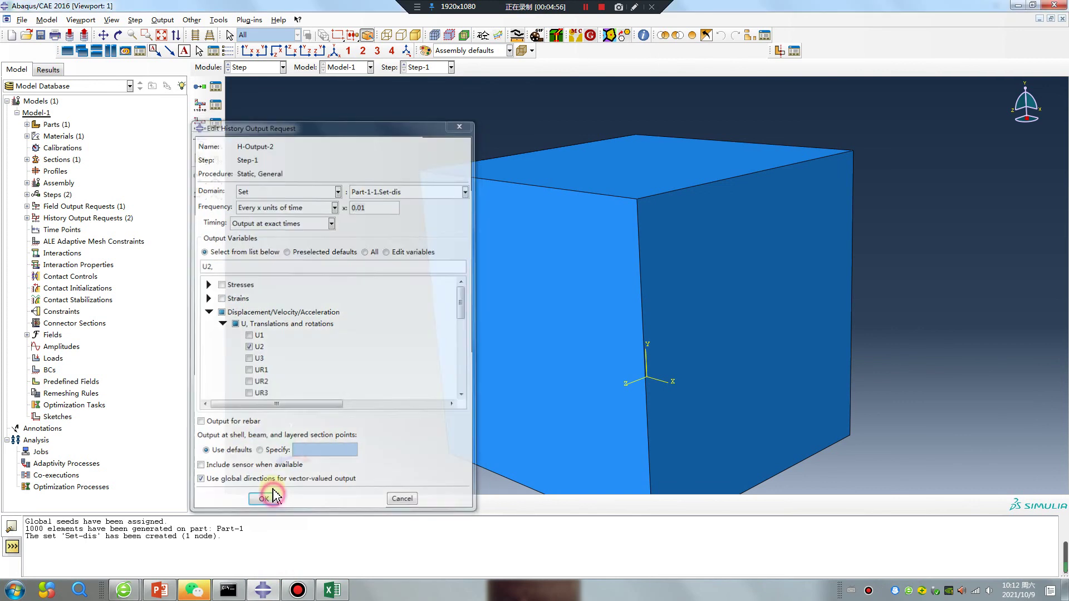
# In the Load module, create a uniform pressure load of magnitude 1 in Step-1 on the cube's top face
pyautogui.click(257, 67)
pyautogui.click(260, 144)
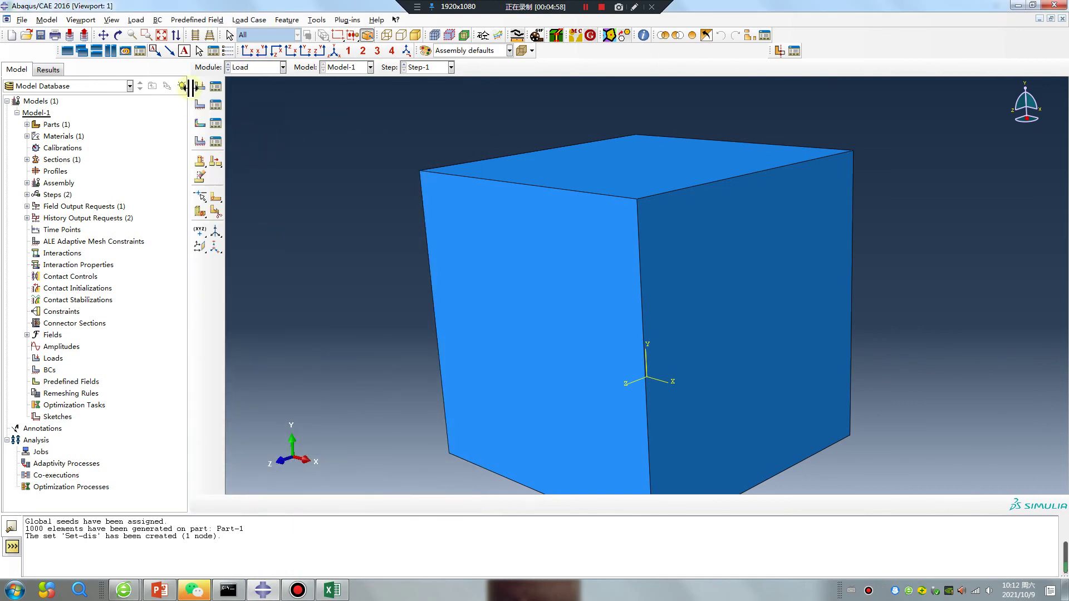
pyautogui.click(199, 88)
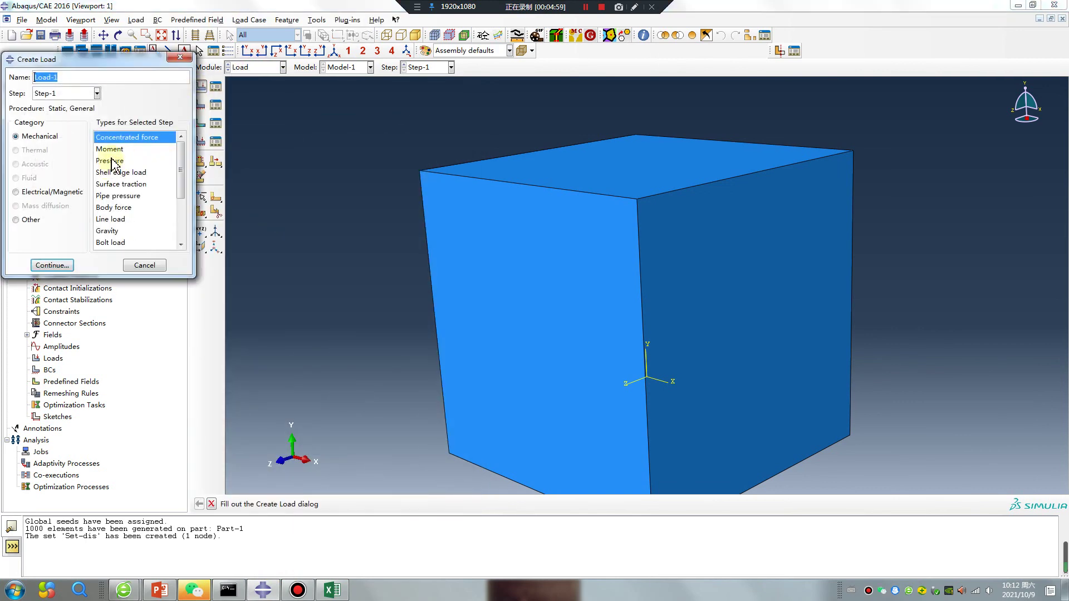
pyautogui.click(58, 95)
pyautogui.click(61, 106)
pyautogui.click(63, 95)
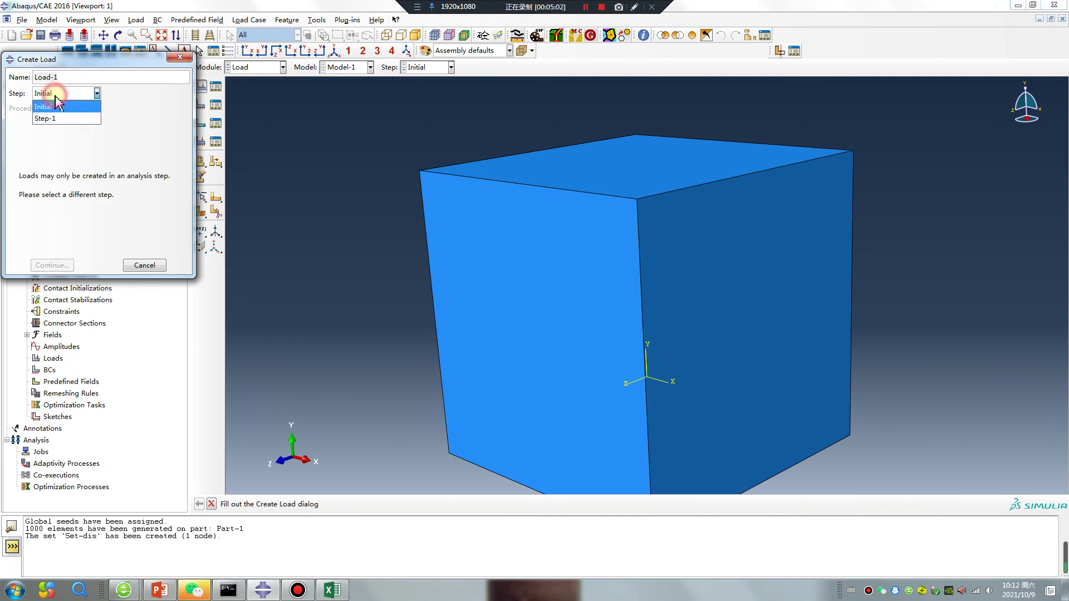
pyautogui.click(59, 119)
pyautogui.click(107, 161)
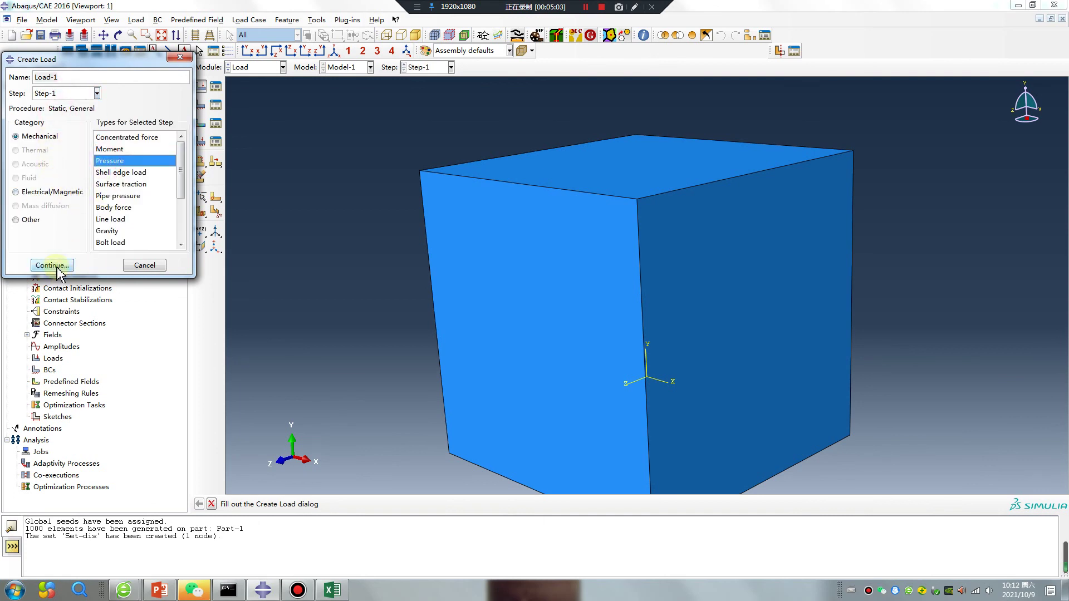
pyautogui.click(52, 266)
pyautogui.click(638, 169)
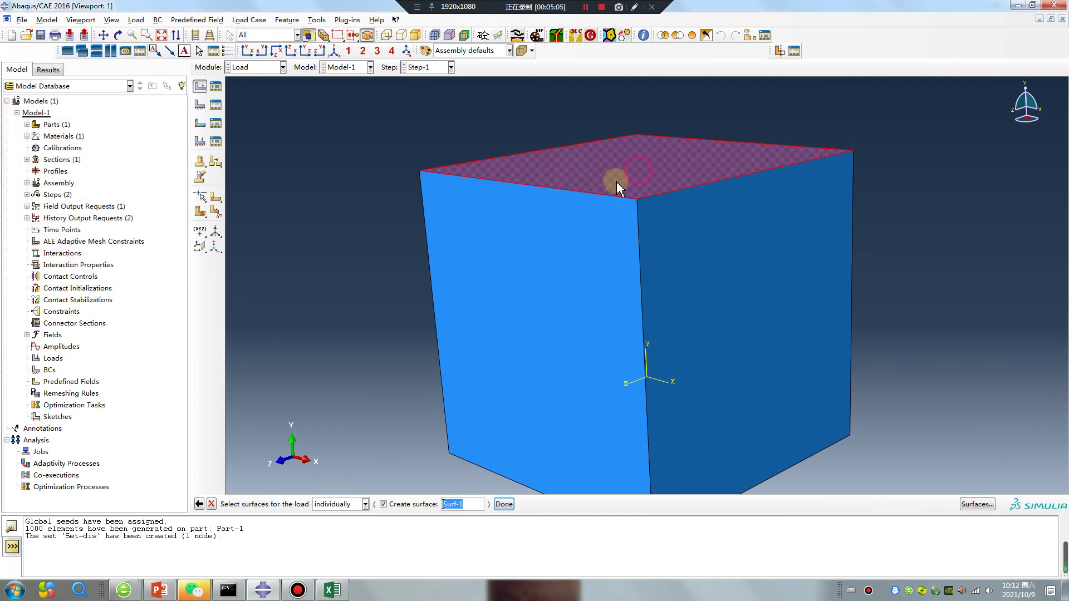
pyautogui.middleClick(363, 305)
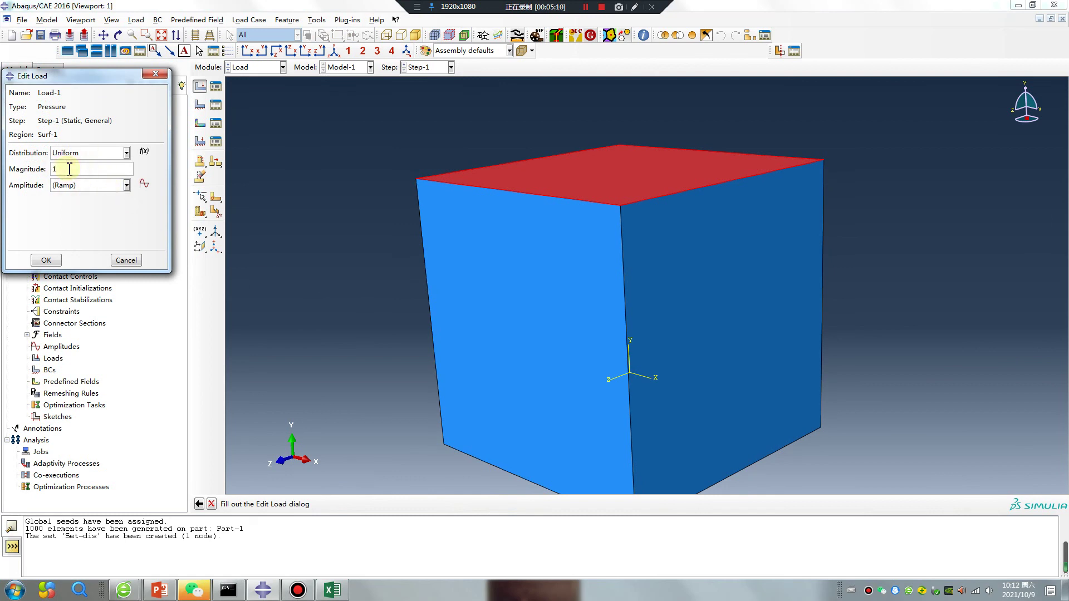
# Start a tabular amplitude for the pressure load and copy the time and load data A1:B101 from Excel
pyautogui.click(144, 185)
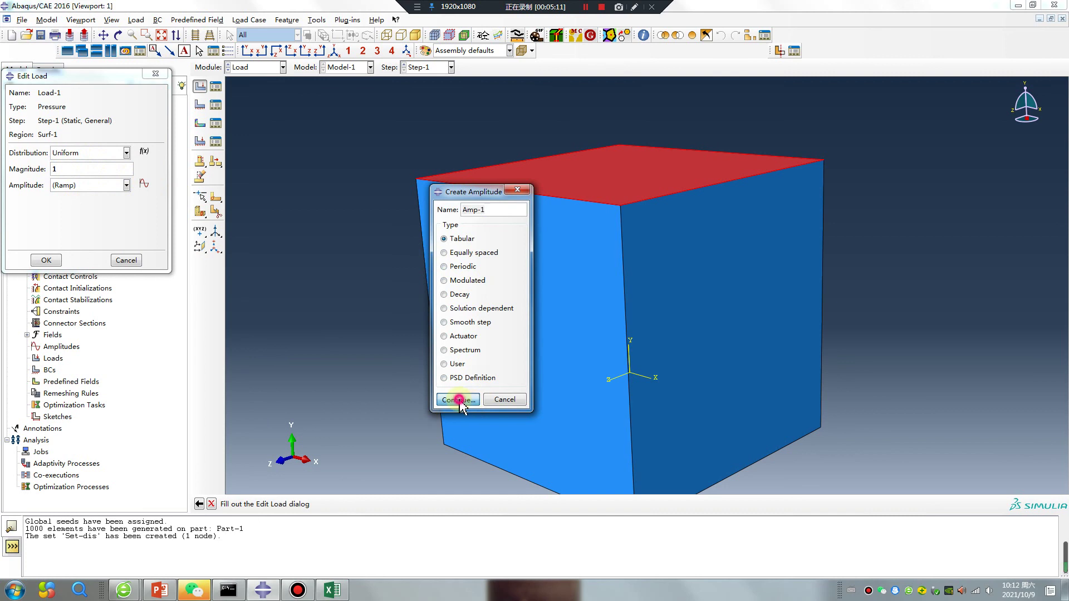
pyautogui.click(458, 399)
pyautogui.click(346, 592)
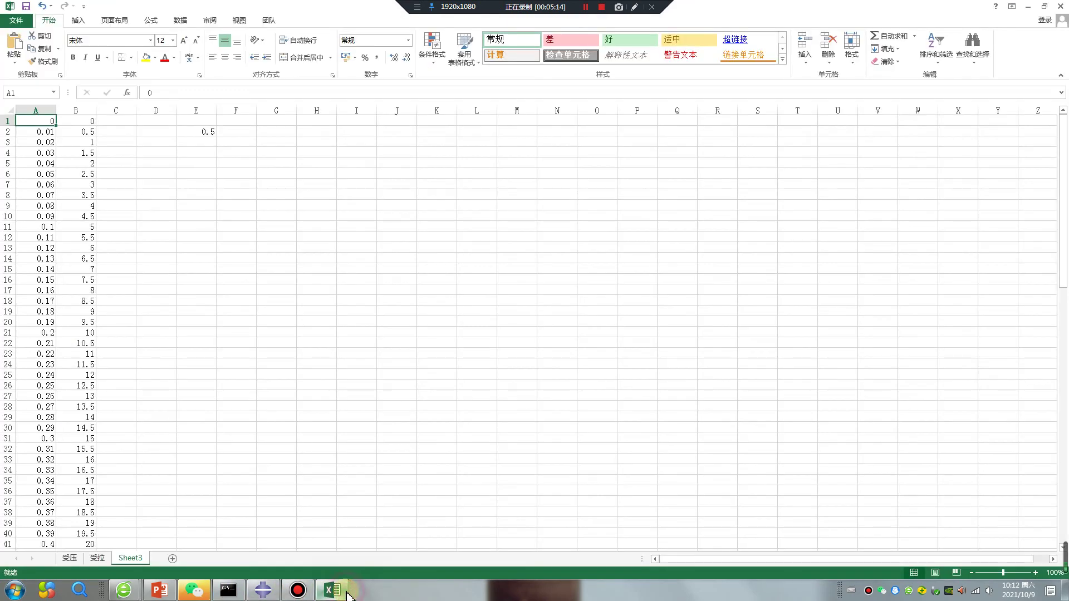
pyautogui.moveTo(34, 120); pyautogui.dragTo(79, 534)
pyautogui.hotkey('ctrl', 'c')
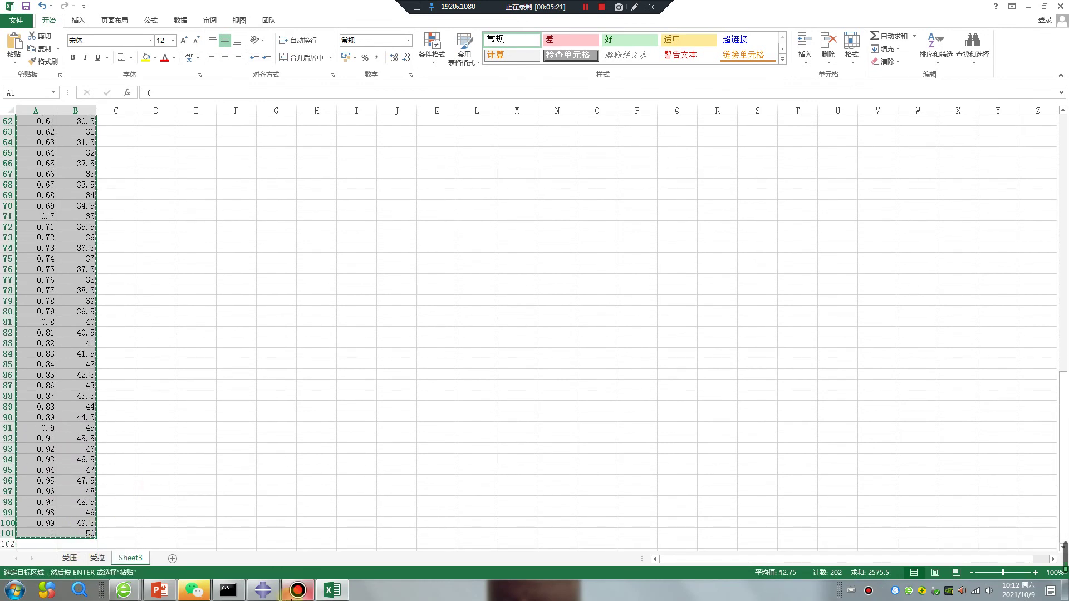
# Back in Abaqus, paste the copied time and load values into the amplitude table, check its last rows and accept it
pyautogui.click(263, 591)
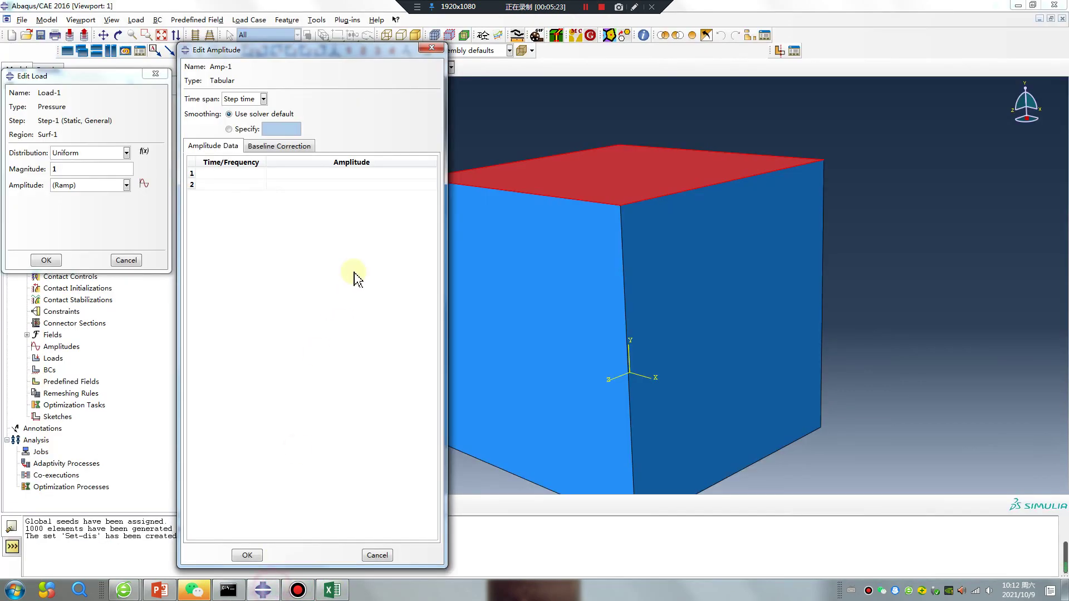
pyautogui.click(246, 174)
pyautogui.hotkey('ctrl', 'v')
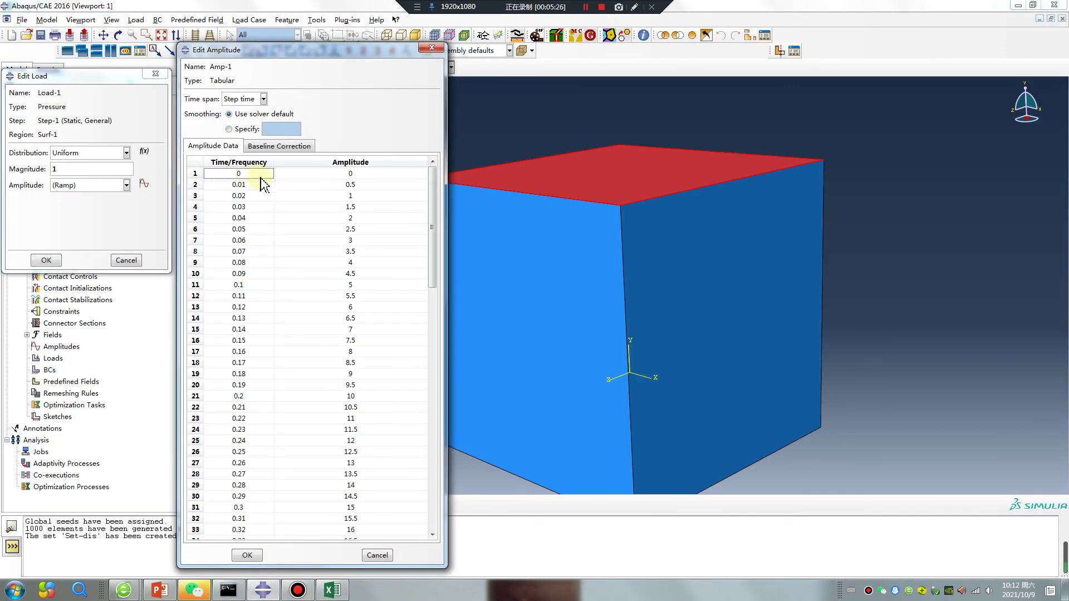
pyautogui.moveTo(433, 202); pyautogui.dragTo(432, 489)
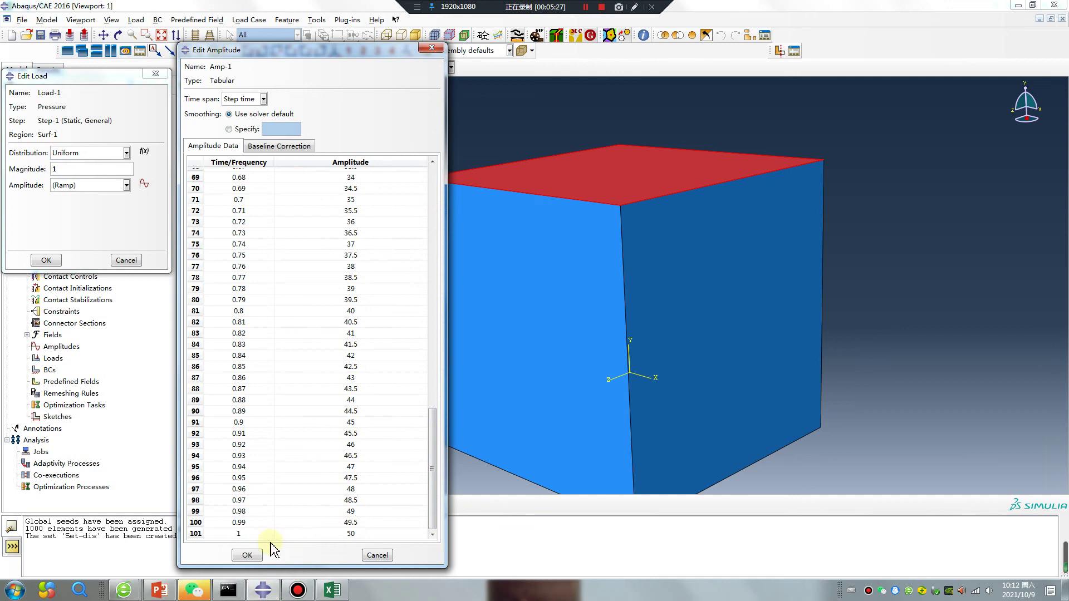
pyautogui.click(246, 555)
# Assign amplitude Amp-1 to the pressure load and confirm the load
pyautogui.click(70, 184)
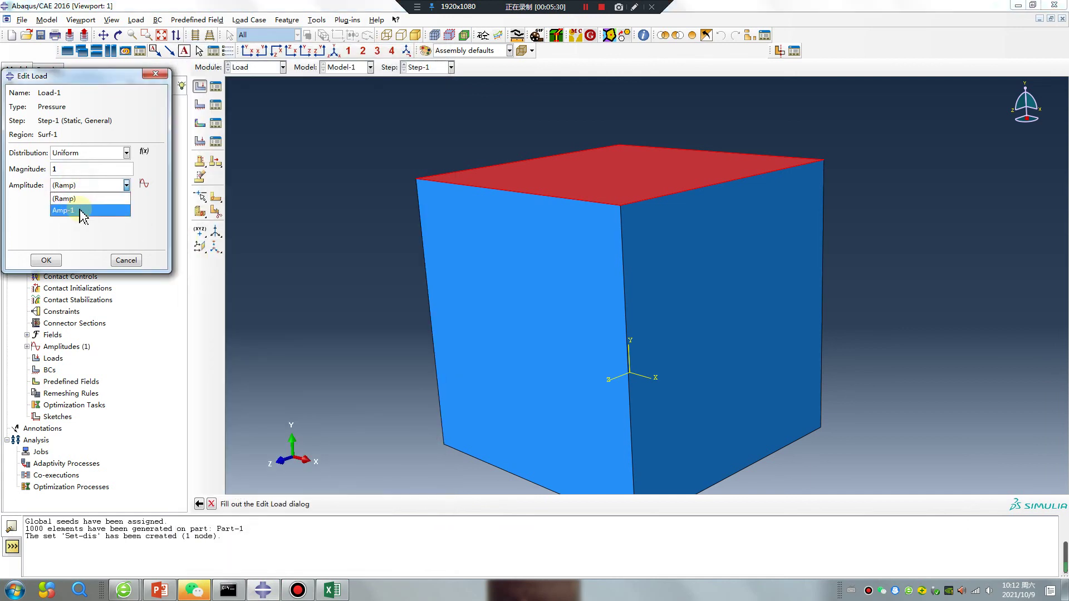
pyautogui.click(81, 215)
pyautogui.click(46, 260)
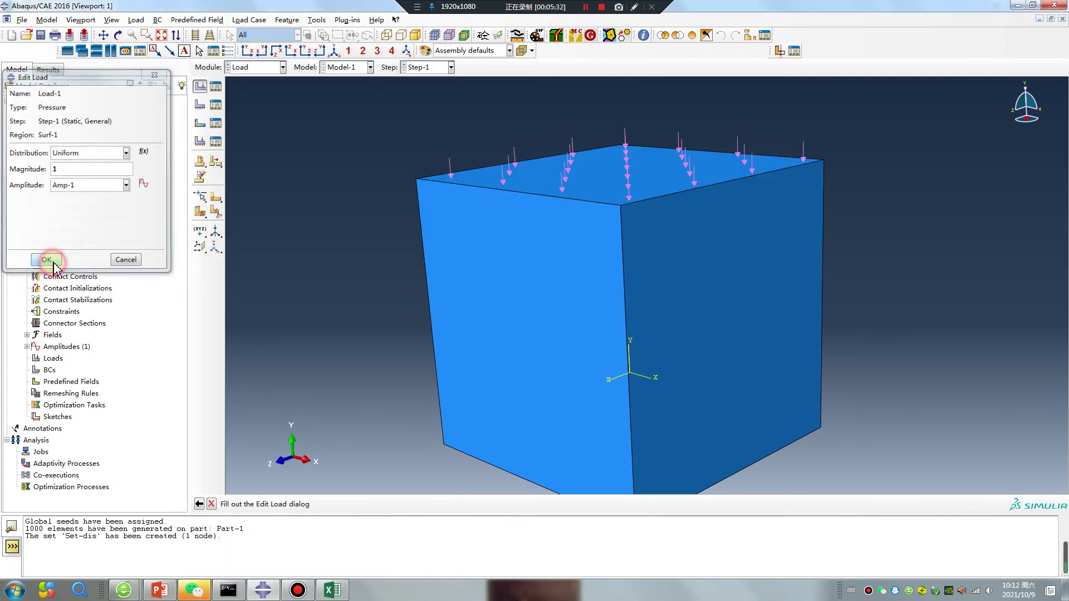
# Fix the cube's bottom face with an ENCASTRE boundary condition in the Initial step
pyautogui.click(196, 107)
pyautogui.click(64, 193)
pyautogui.click(55, 205)
pyautogui.click(60, 366)
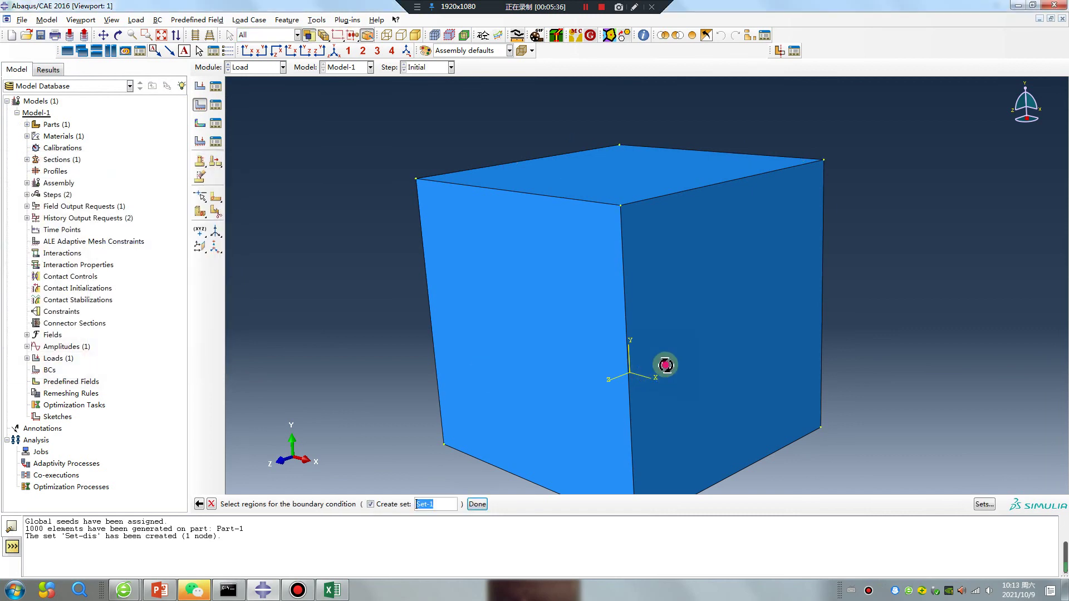
pyautogui.keyDown('ctrl'); pyautogui.keyDown('alt'); pyautogui.moveTo(666, 365); pyautogui.dragTo(640, 305); pyautogui.keyUp('alt'); pyautogui.keyUp('ctrl')
pyautogui.click(607, 341)
pyautogui.click(669, 304)
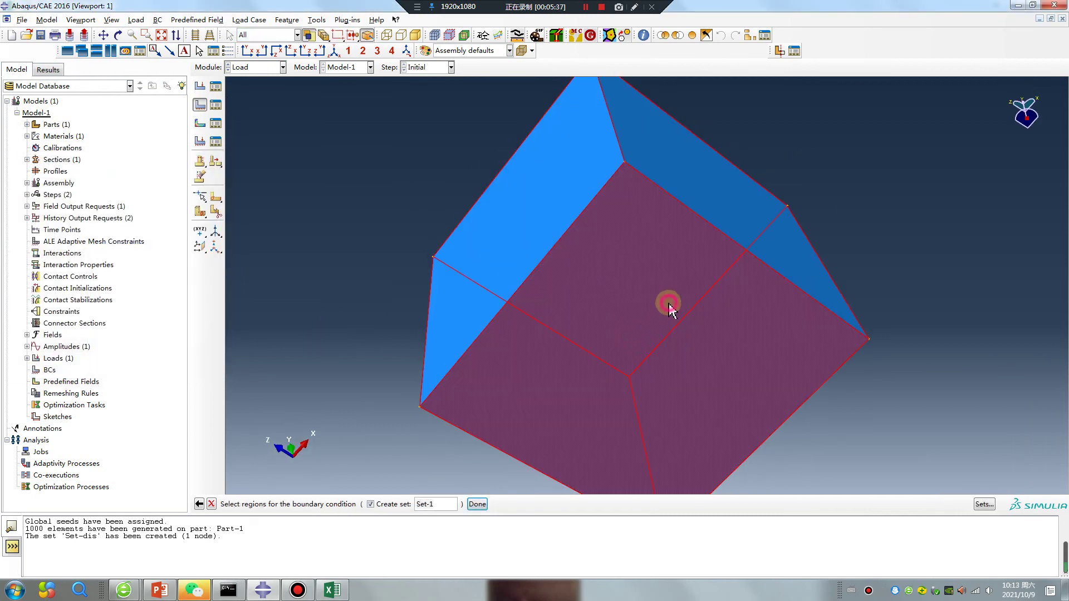
pyautogui.middleClick(329, 322)
pyautogui.click(48, 365)
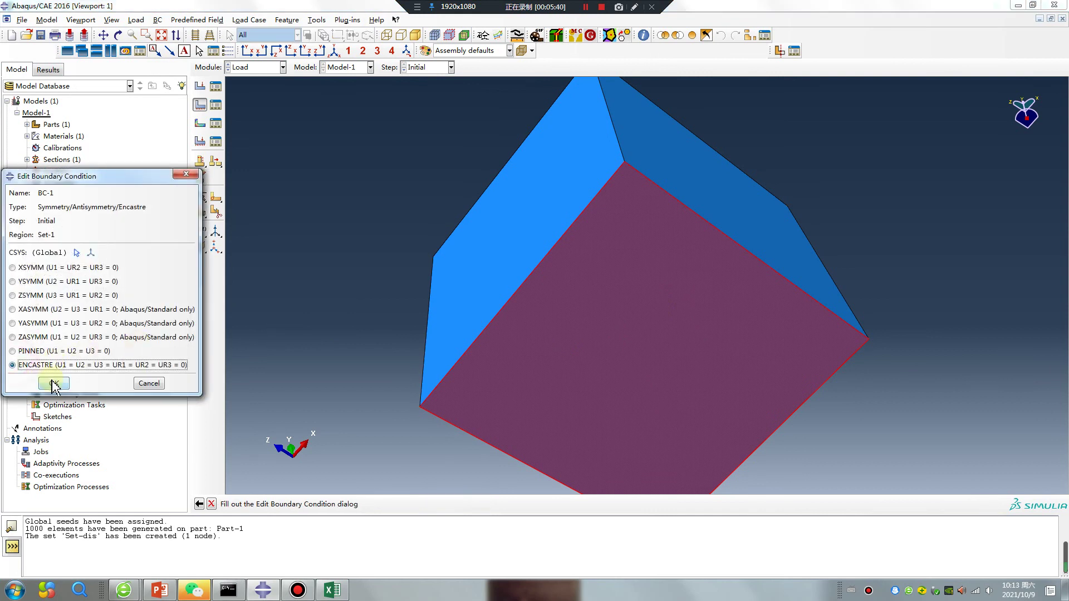
pyautogui.click(54, 384)
pyautogui.keyDown('ctrl'); pyautogui.keyDown('alt'); pyautogui.moveTo(544, 279); pyautogui.dragTo(724, 328); pyautogui.keyUp('alt'); pyautogui.keyUp('ctrl')
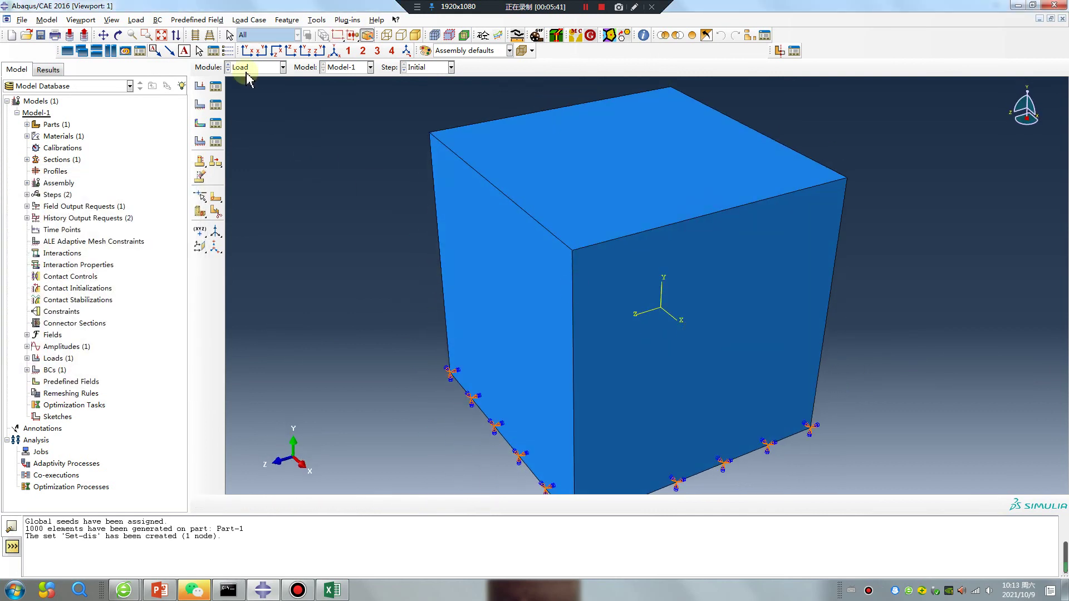
# In the Step module, review the output interval of field output request F-Output-1 and confirm it
pyautogui.click(245, 67)
pyautogui.click(245, 113)
pyautogui.click(216, 106)
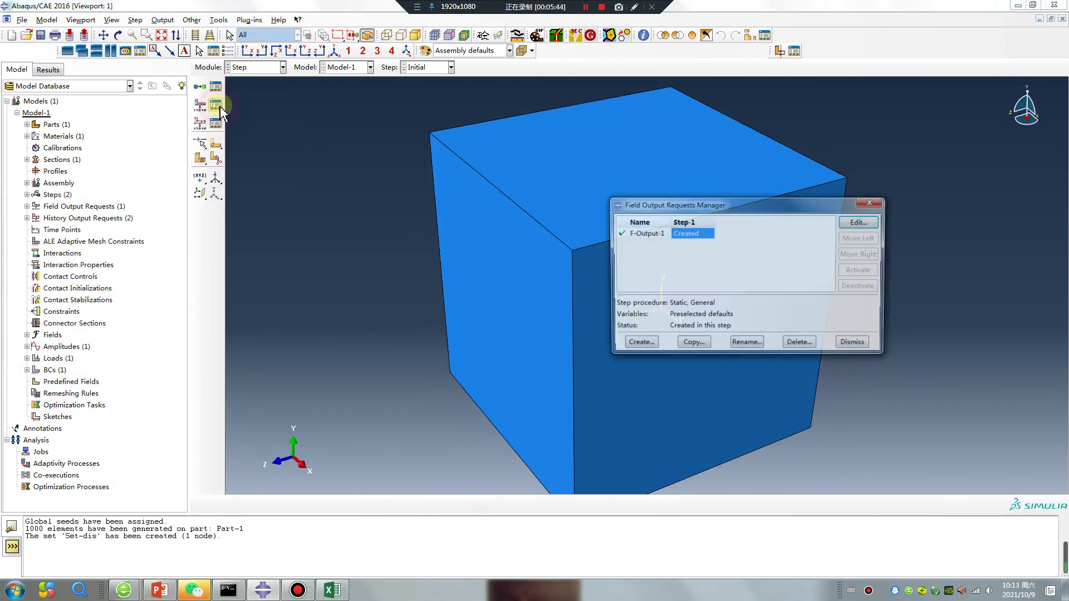
pyautogui.doubleClick(690, 234)
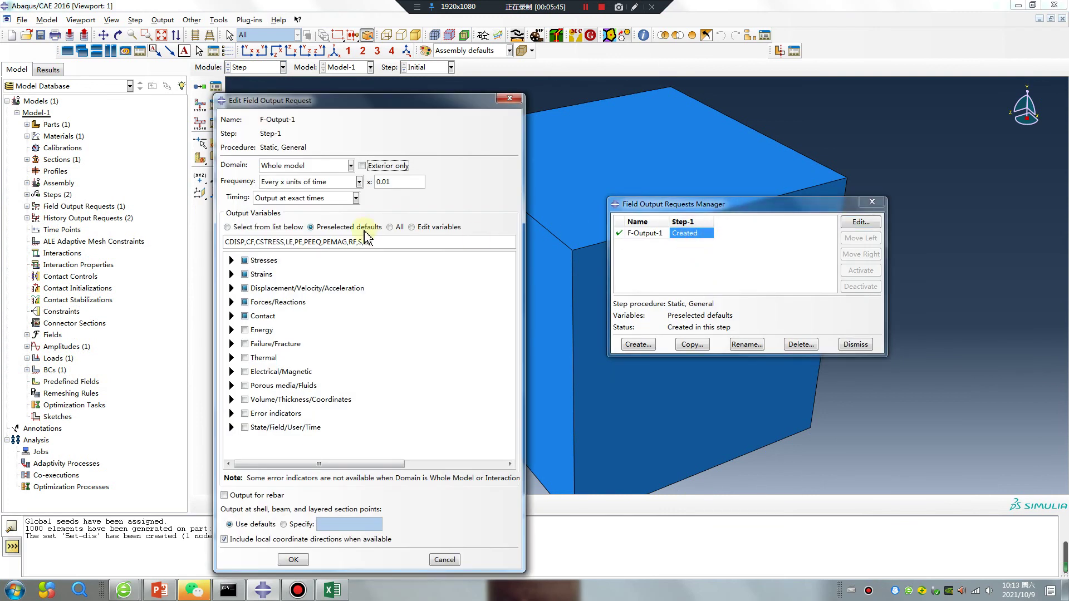
pyautogui.moveTo(408, 184); pyautogui.dragTo(372, 183)
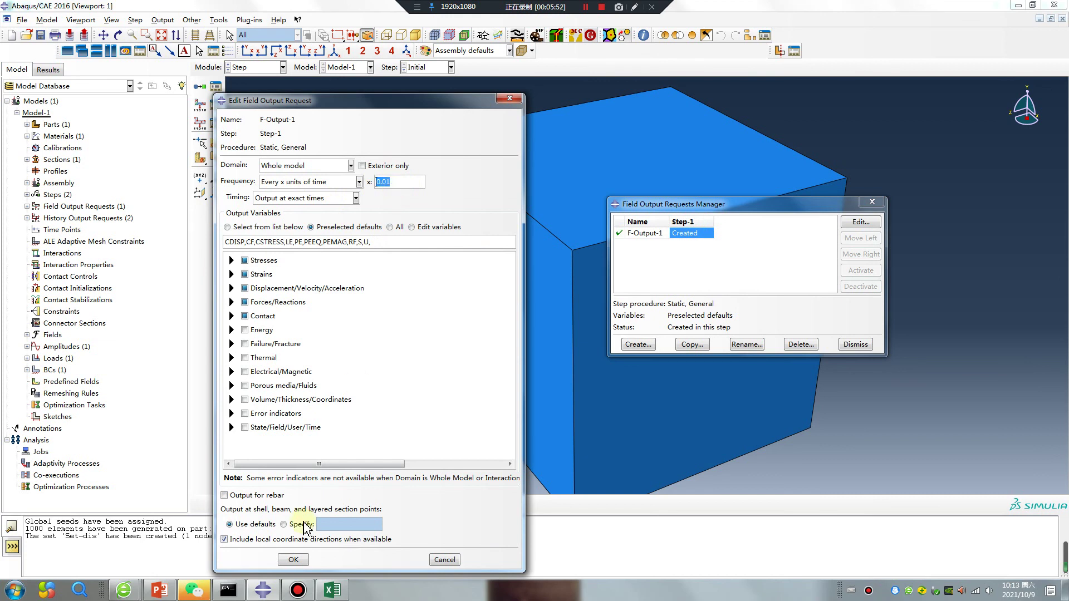
pyautogui.click(293, 560)
# Review the domain, frequency and U2 variable of history output request H-Output-2, confirm it and close both output request managers
pyautogui.click(215, 124)
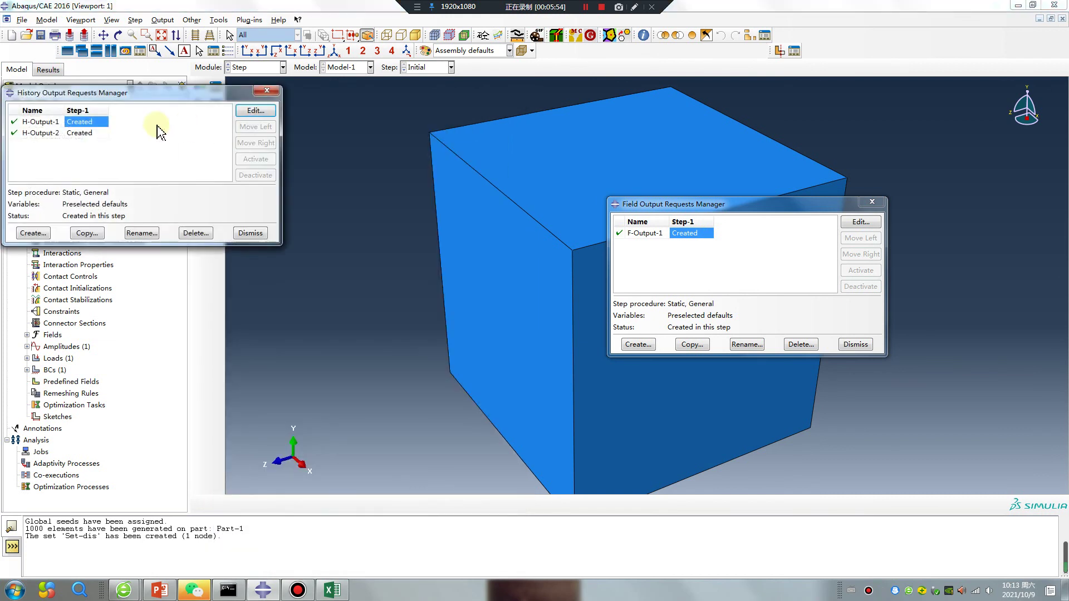
pyautogui.doubleClick(84, 133)
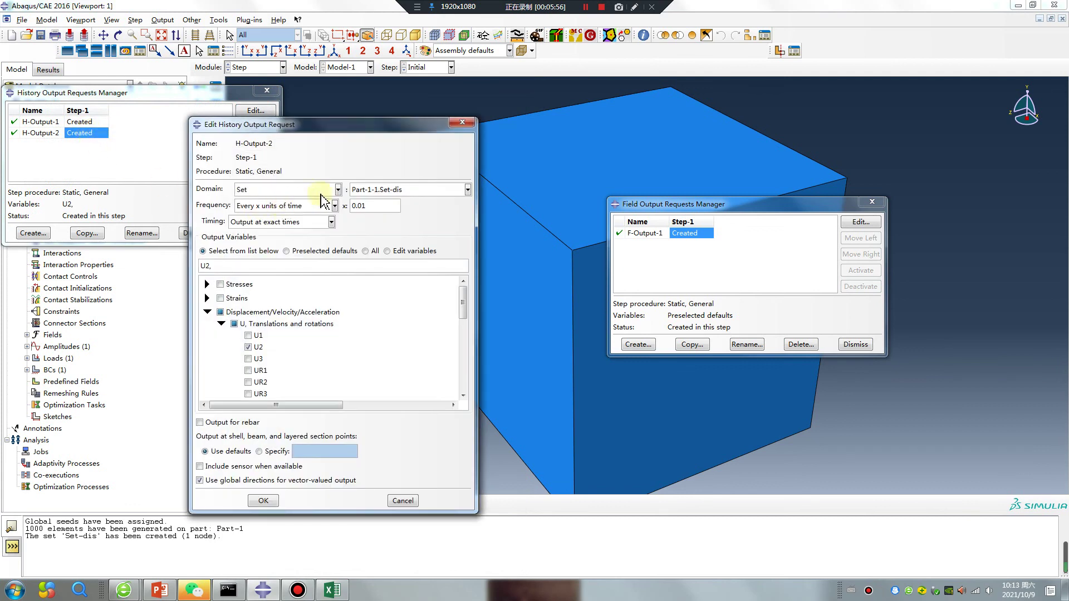
pyautogui.moveTo(365, 205); pyautogui.dragTo(352, 206)
pyautogui.click(264, 499)
pyautogui.click(873, 202)
pyautogui.click(273, 90)
# In the Job module, create job Job-1 from Model-1 with default settings and submit it for analysis
pyautogui.click(283, 67)
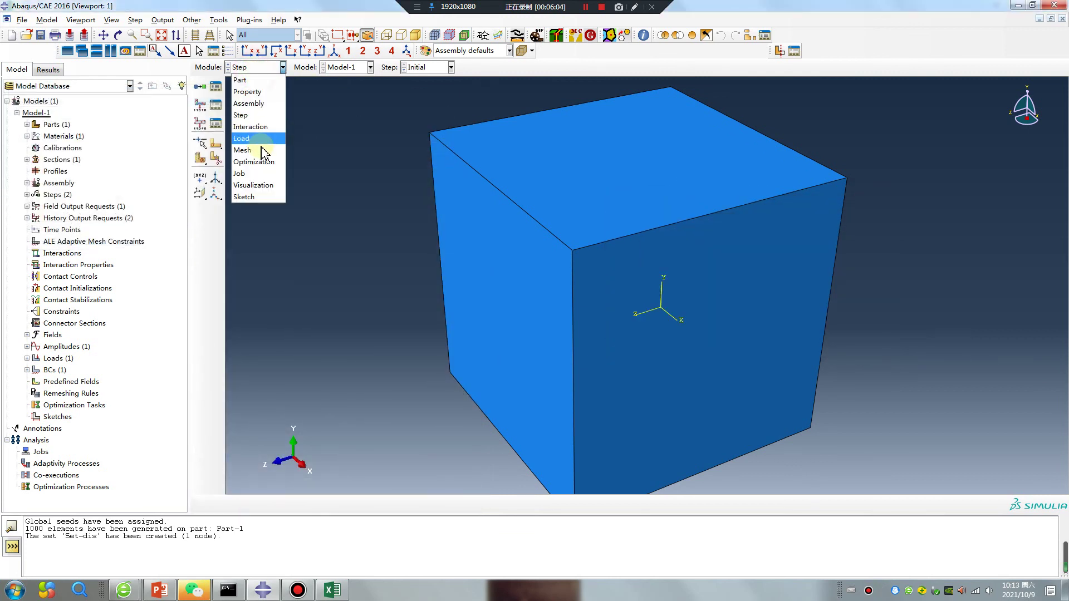
pyautogui.click(256, 175)
pyautogui.click(200, 86)
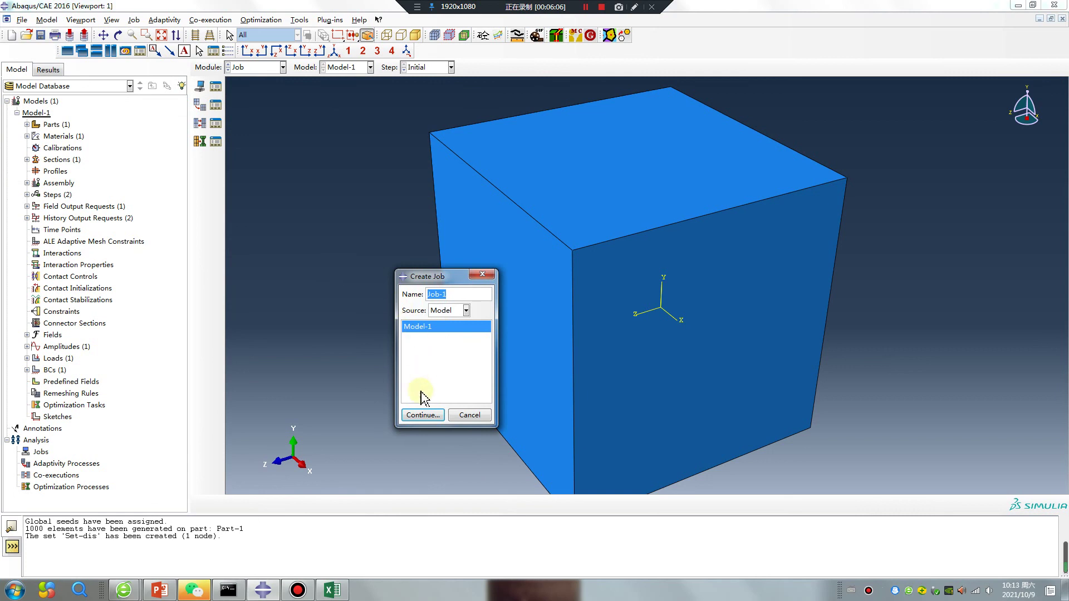
pyautogui.click(422, 413)
pyautogui.click(306, 506)
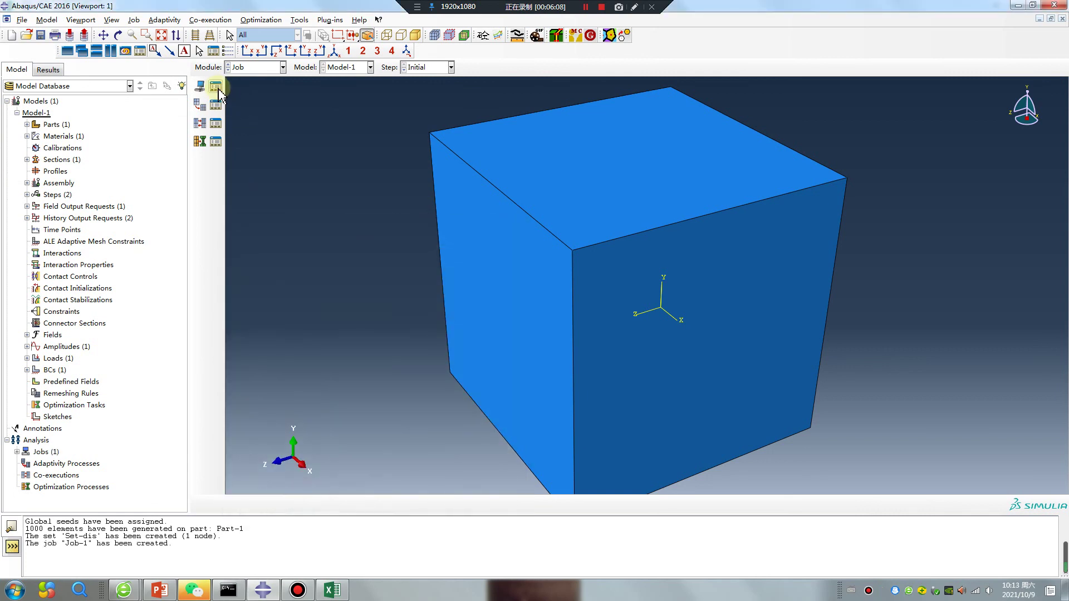
pyautogui.click(216, 86)
pyautogui.click(374, 237)
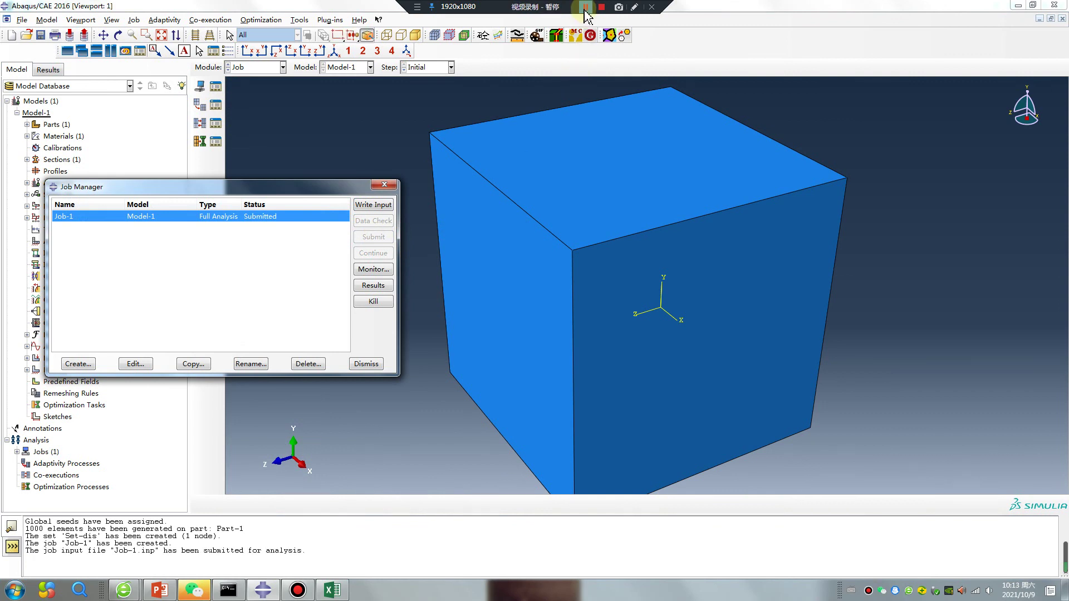
# Open the Job-1 results with deformed contours and plot the history output of spatial displacement U2 at the SET-DIS node
pyautogui.click(372, 286)
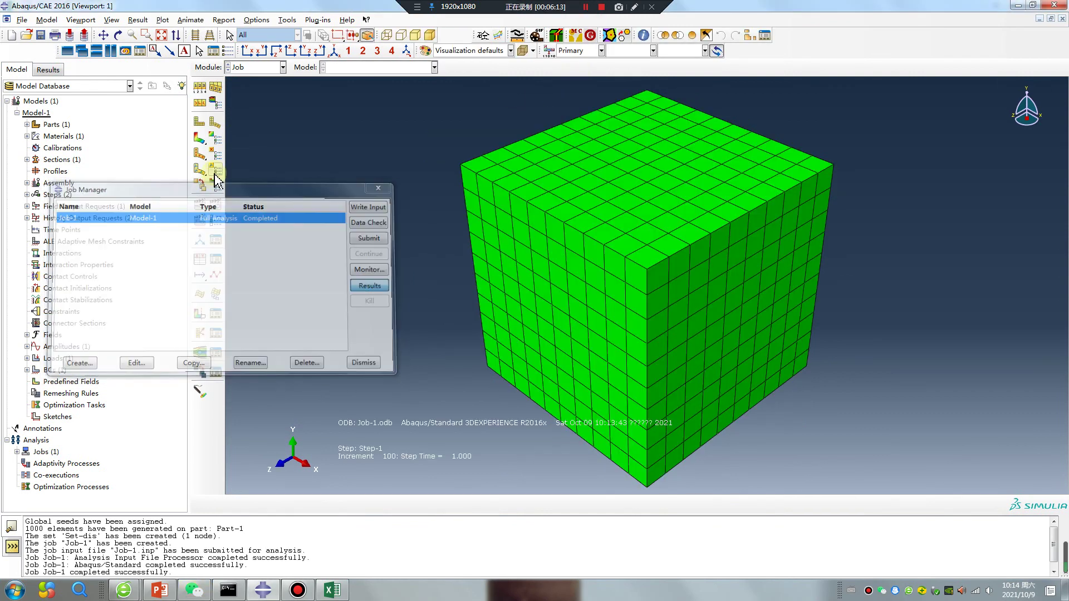
pyautogui.click(200, 139)
pyautogui.click(199, 260)
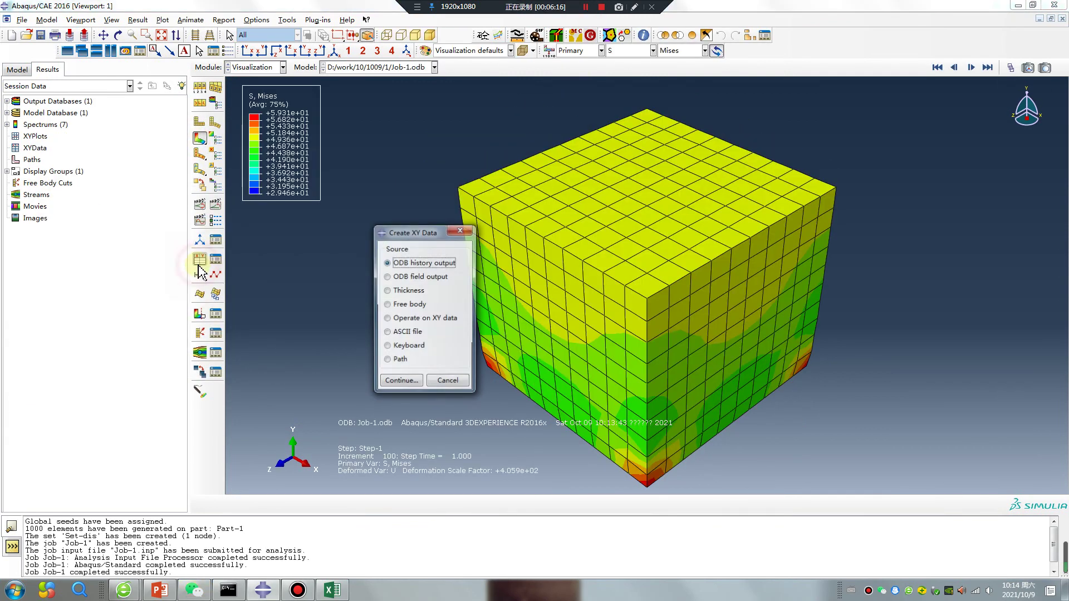
pyautogui.click(403, 382)
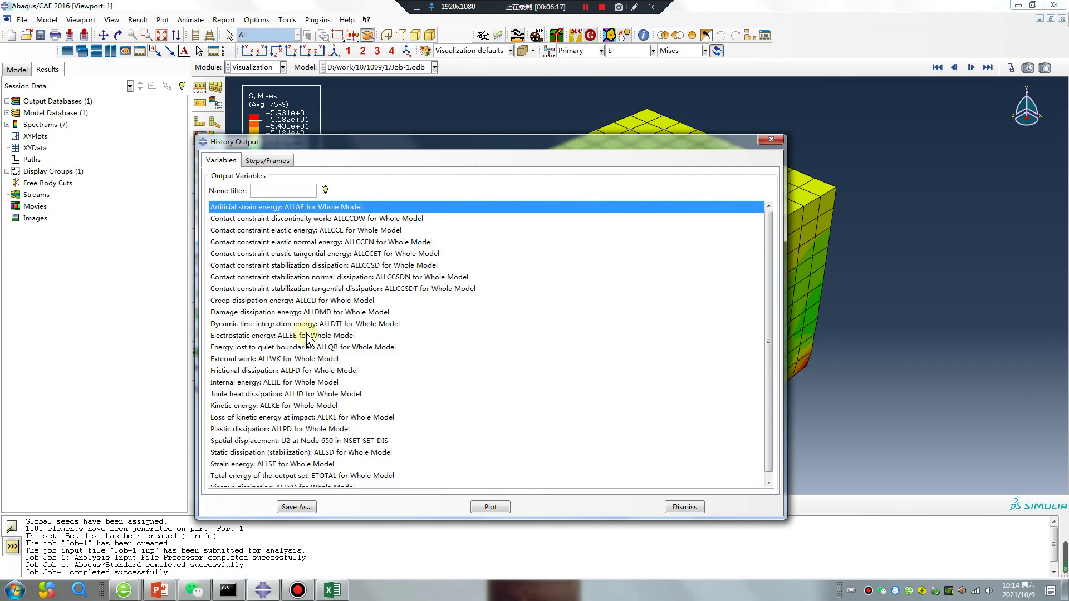
pyautogui.click(276, 441)
pyautogui.click(488, 507)
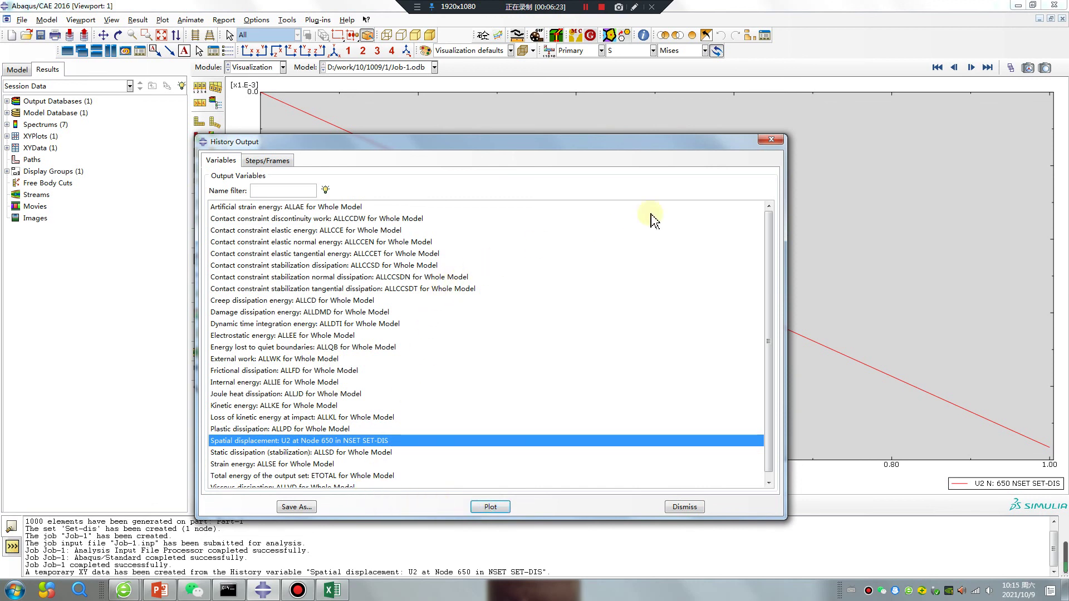
pyautogui.click(774, 140)
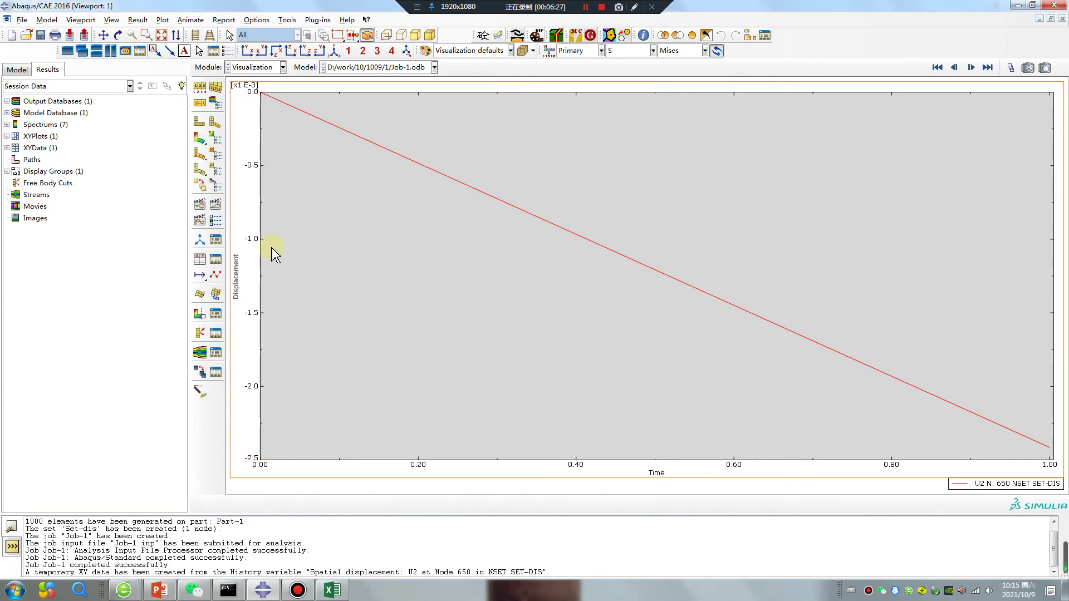
# Operate on the XY data to plot the negated displacement curve with the expression -"_temp_1"
pyautogui.click(200, 260)
pyautogui.click(389, 319)
pyautogui.click(402, 382)
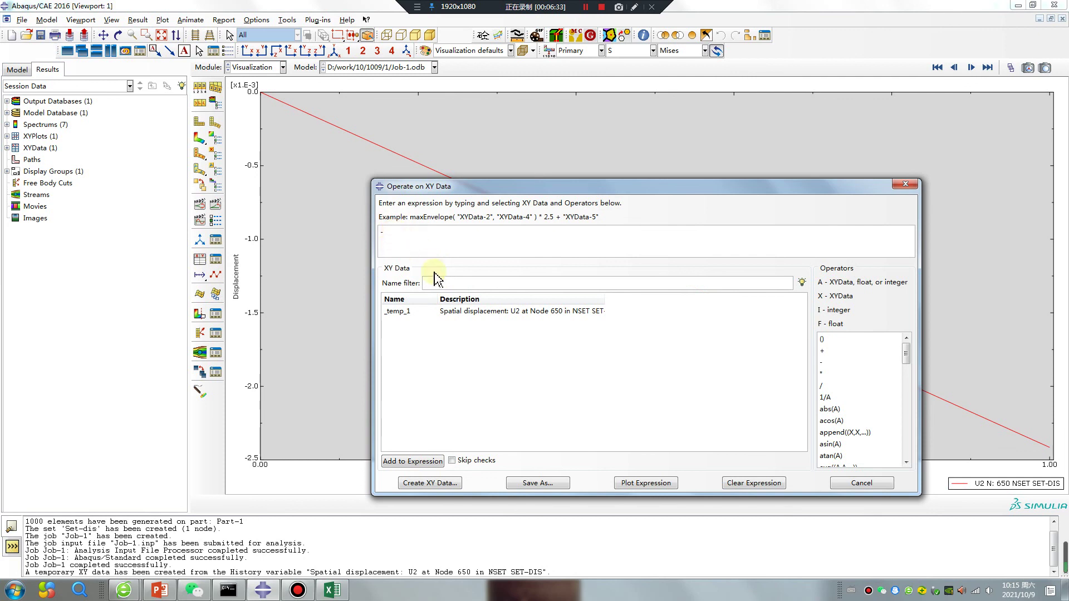
pyautogui.doubleClick(443, 312)
pyautogui.click(637, 485)
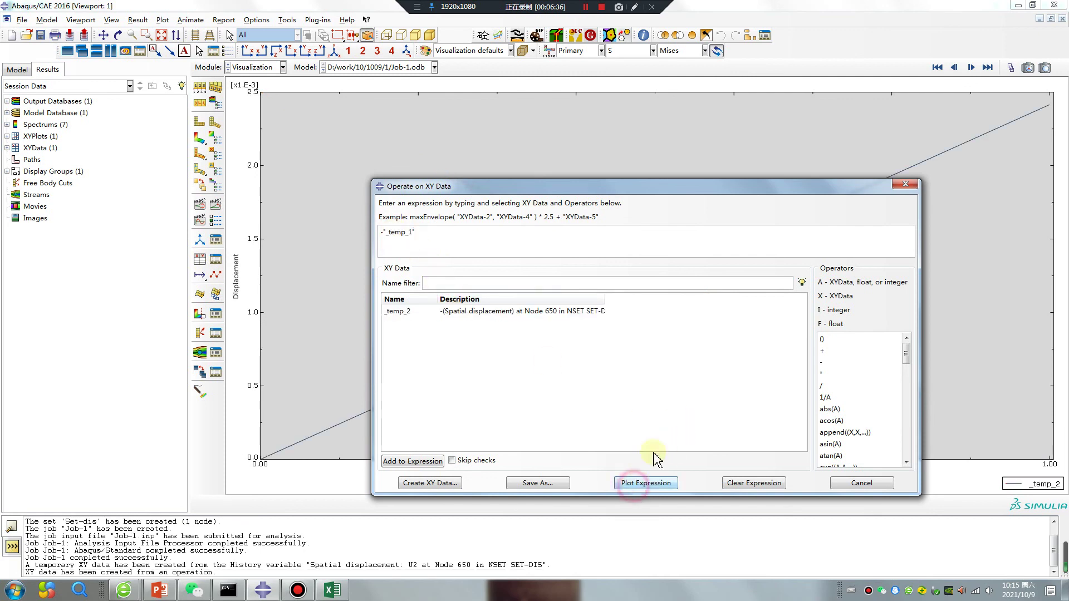
pyautogui.click(905, 184)
# Copy all X and Y values of curve _temp_2 and paste them into Excel's Sheet3 starting at cell G1
pyautogui.click(216, 260)
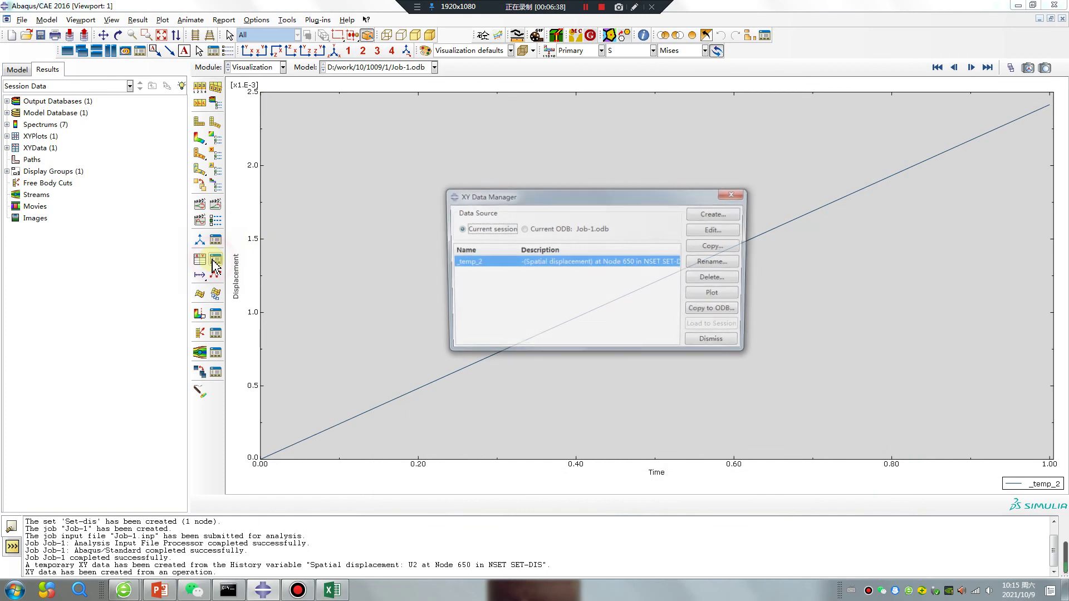
pyautogui.doubleClick(492, 262)
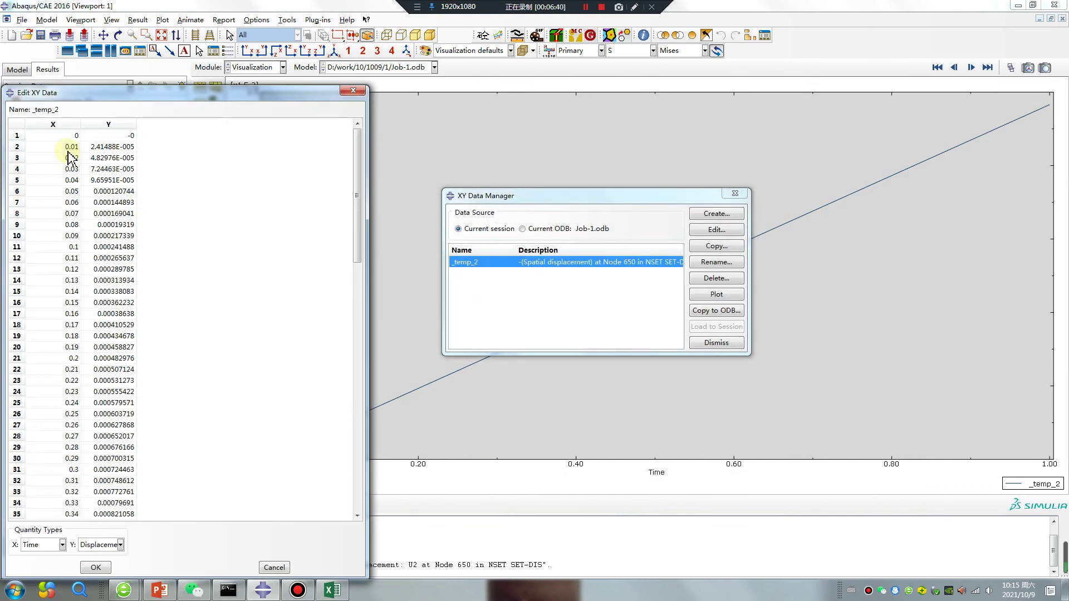
pyautogui.moveTo(49, 135); pyautogui.dragTo(128, 519)
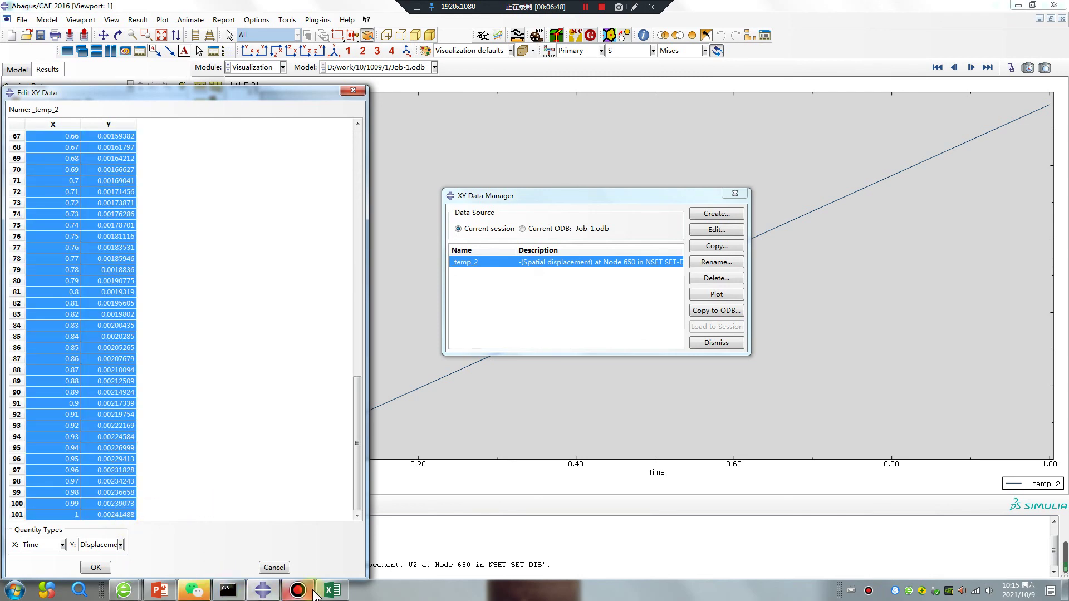
pyautogui.click(332, 590)
pyautogui.scroll(20, 216, 150)
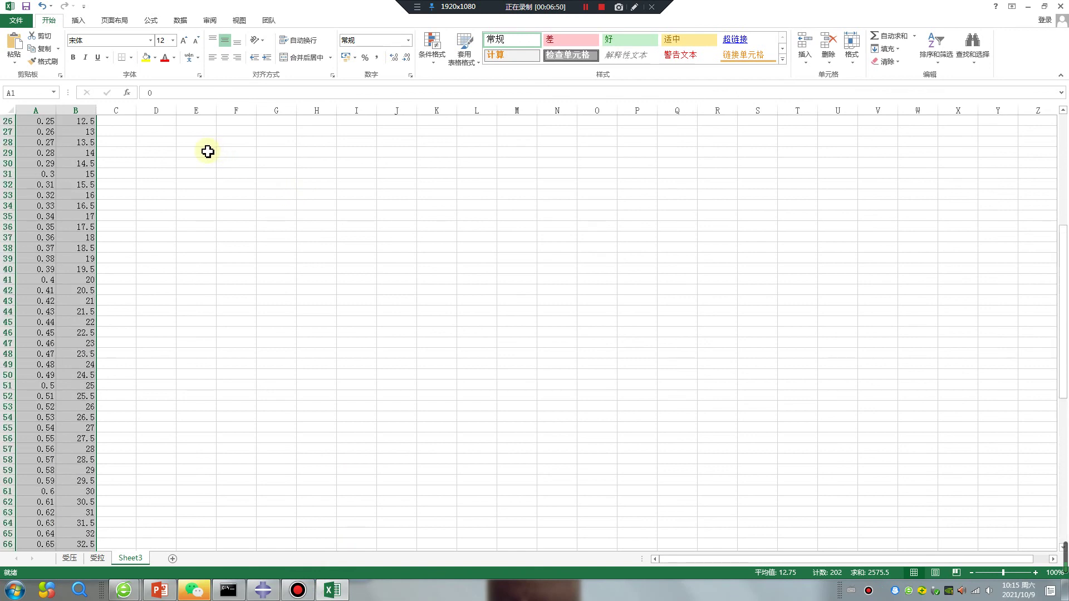
pyautogui.click(275, 119)
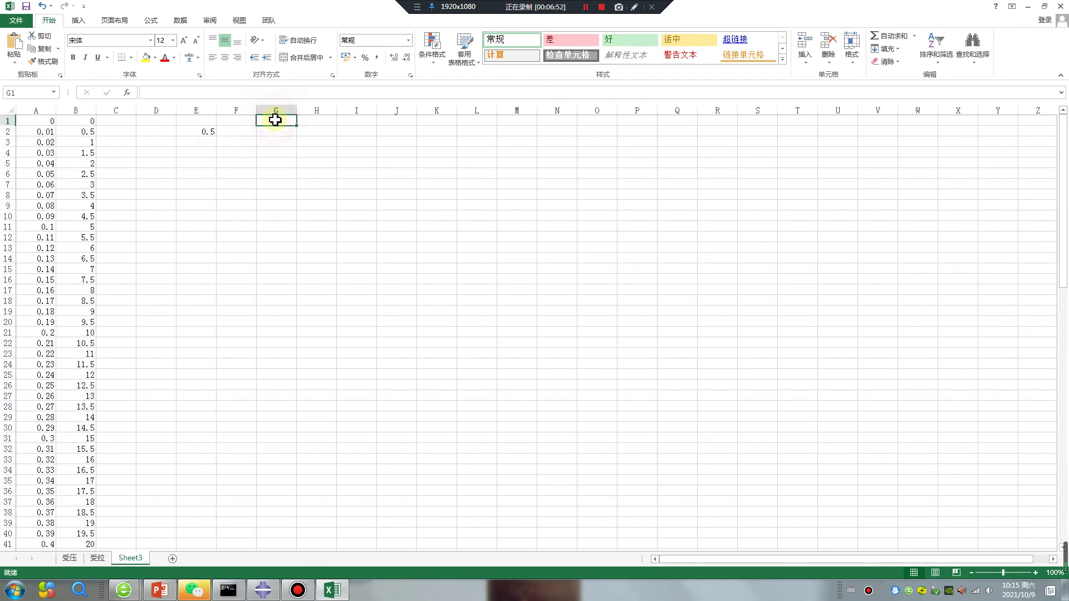
pyautogui.hotkey('ctrl', 'v')
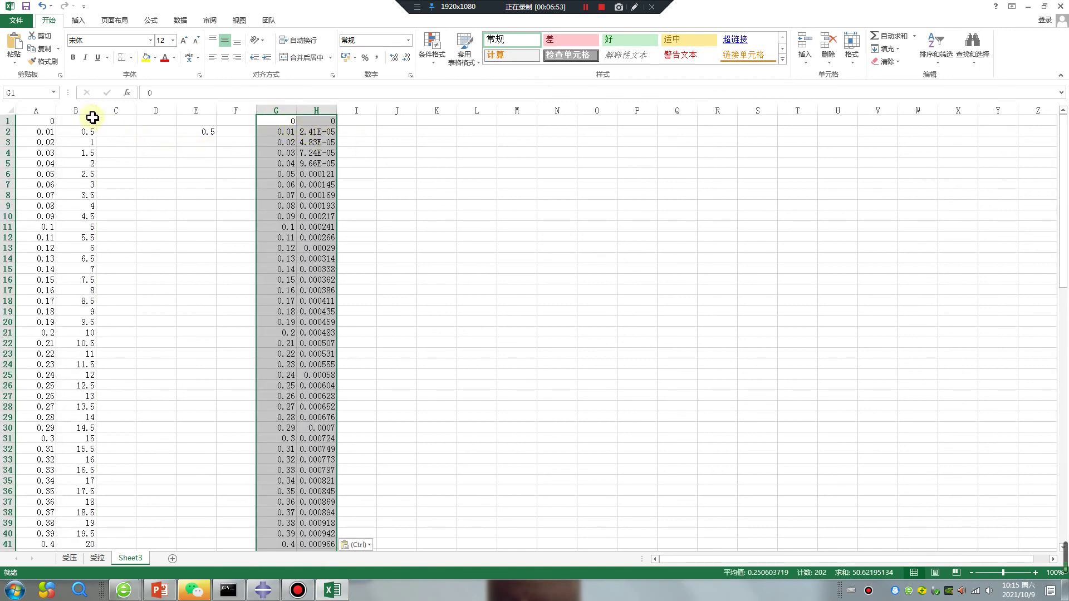
# Copy the load values of column B into column I beside the displacement values
pyautogui.click(77, 109)
pyautogui.hotkey('ctrl', 'c')
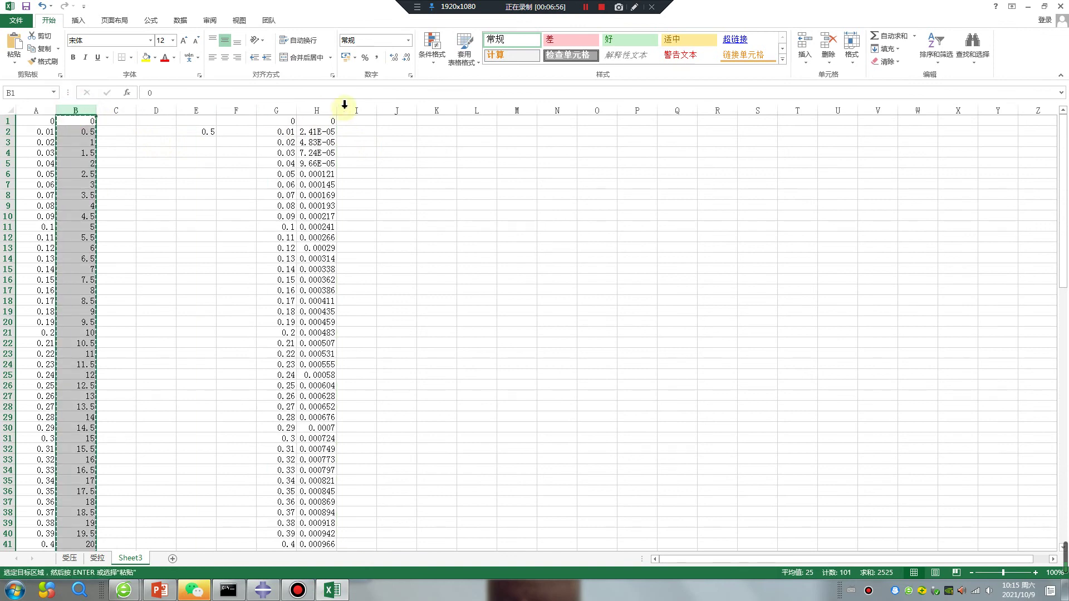
pyautogui.click(362, 110)
pyautogui.hotkey('ctrl', 'v')
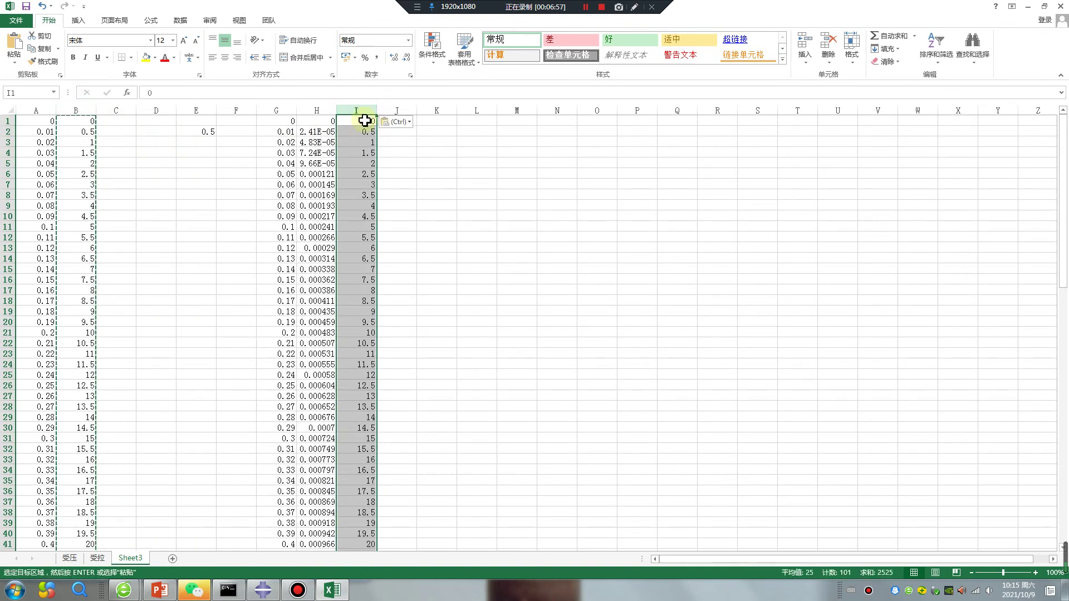
# Insert a scatter chart with lines and no markers from the displacement and load data in columns H and I
pyautogui.moveTo(317, 112); pyautogui.dragTo(352, 111)
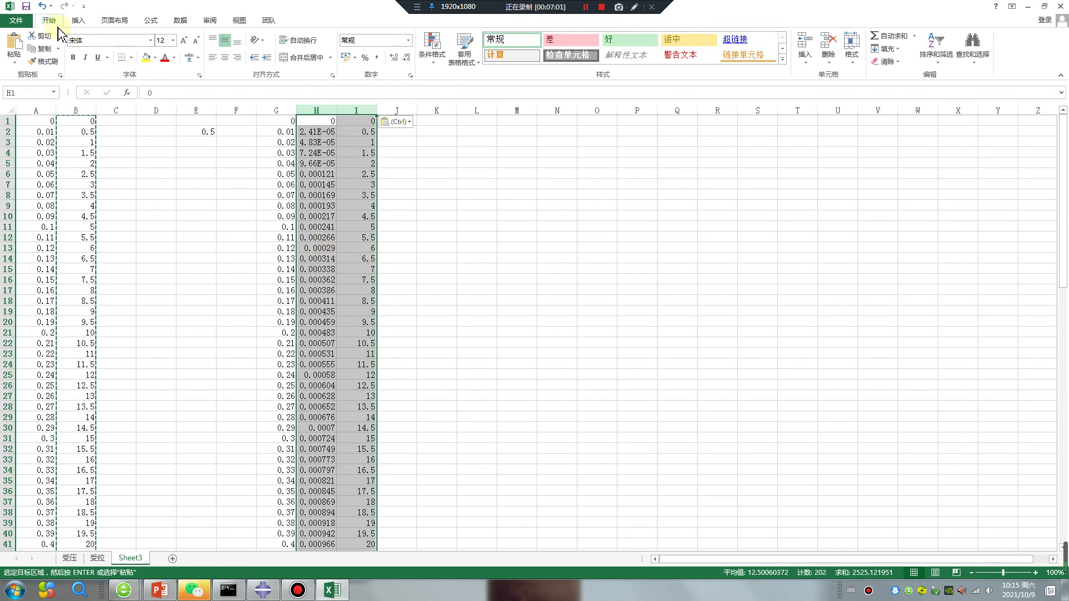
pyautogui.click(161, 22)
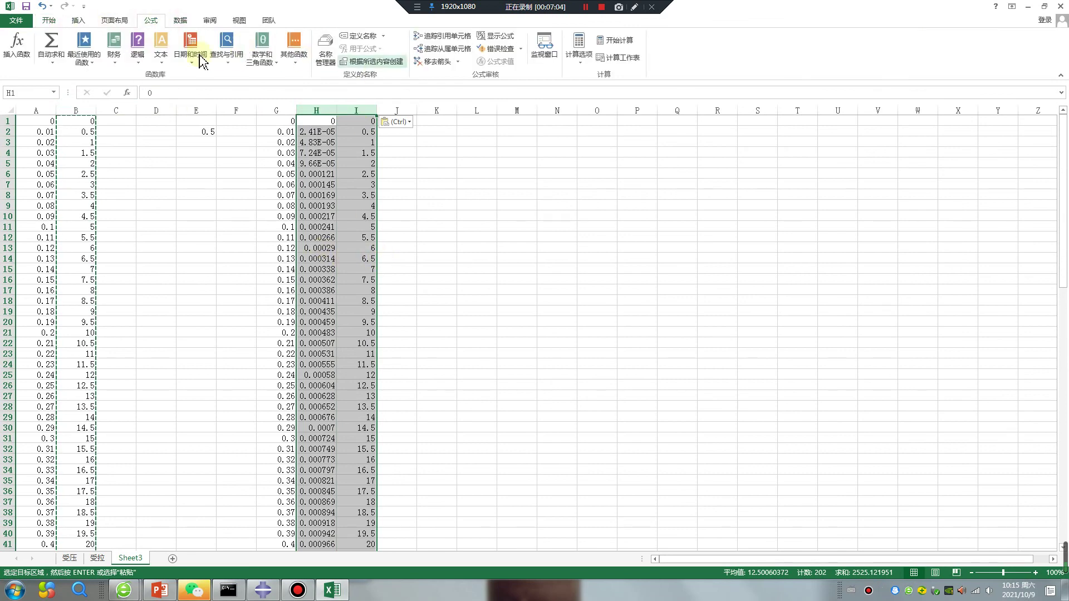
pyautogui.click(79, 22)
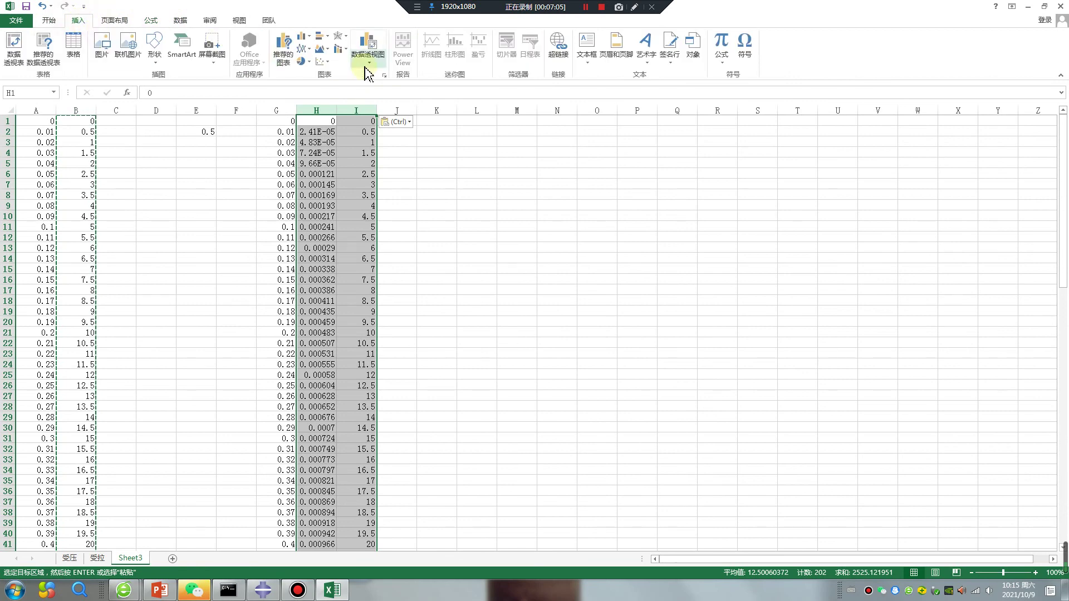
pyautogui.click(329, 63)
pyautogui.click(394, 98)
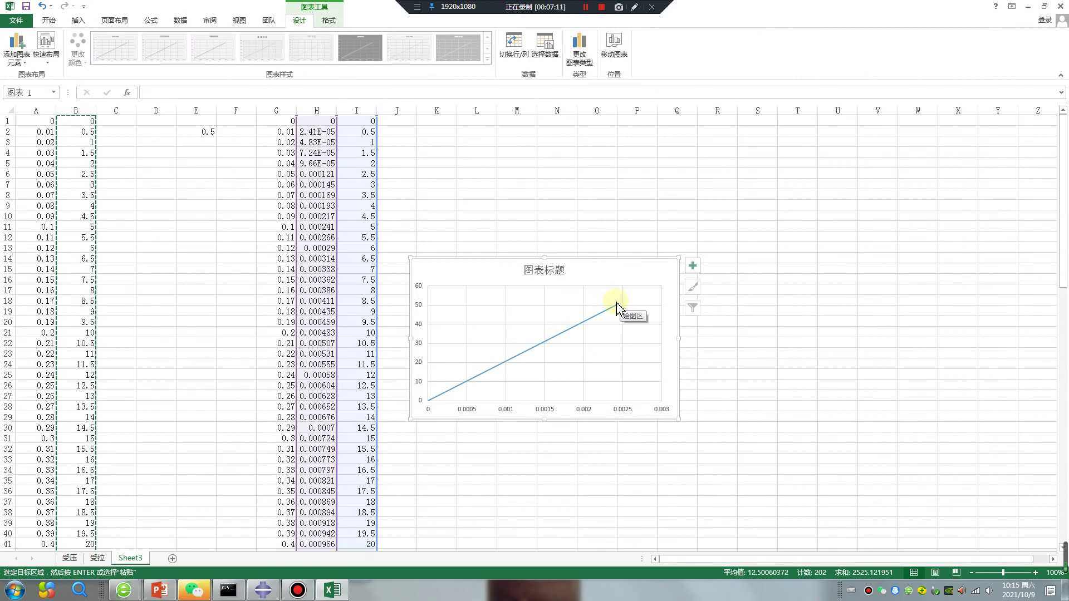
# Back in Abaqus, close the XY data table and manager, and switch to the Part module
pyautogui.click(262, 589)
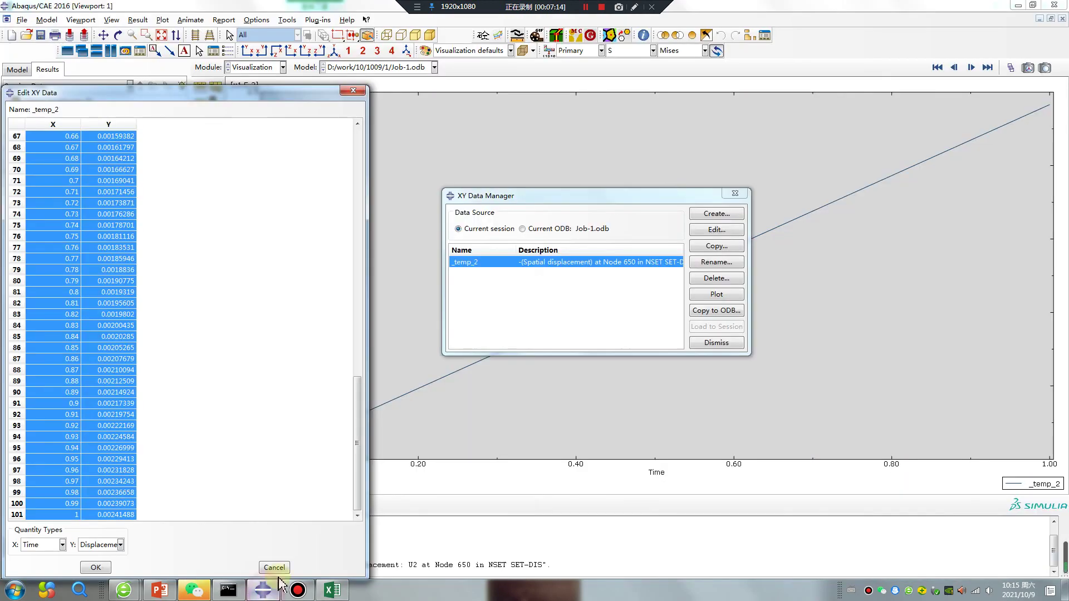
pyautogui.click(738, 195)
pyautogui.click(353, 90)
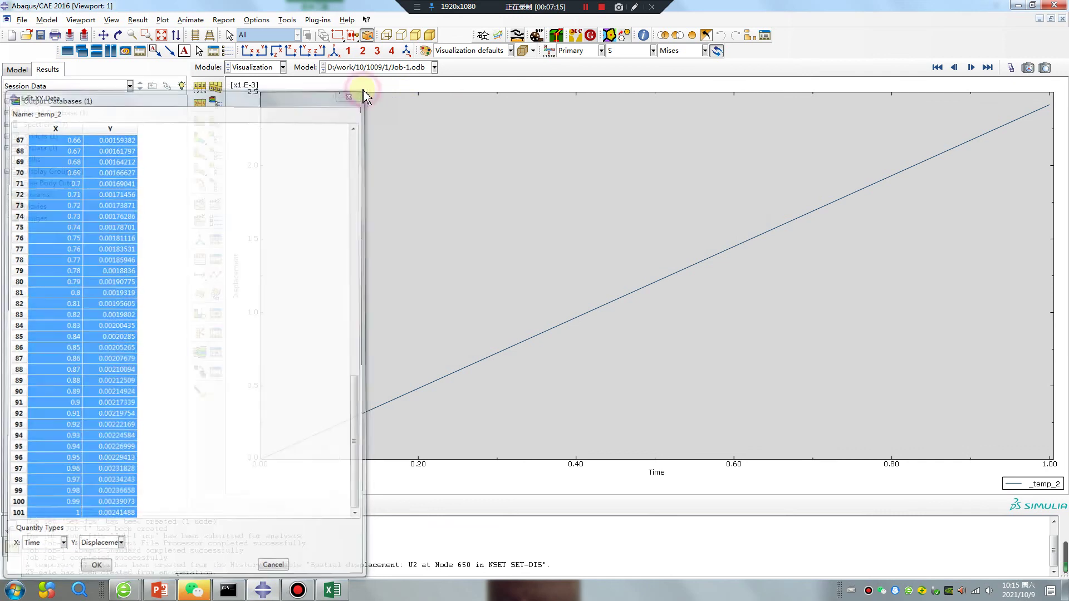
pyautogui.click(256, 67)
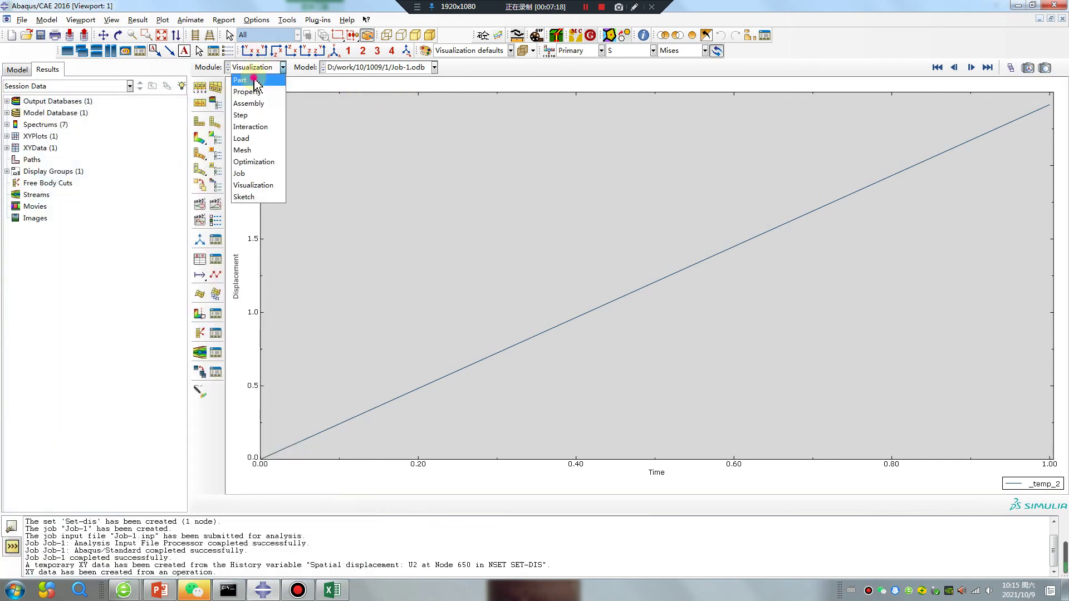
pyautogui.click(246, 78)
# Switch to the PowerPoint presentation and show the second slide with the WeChat contact code
pyautogui.click(149, 595)
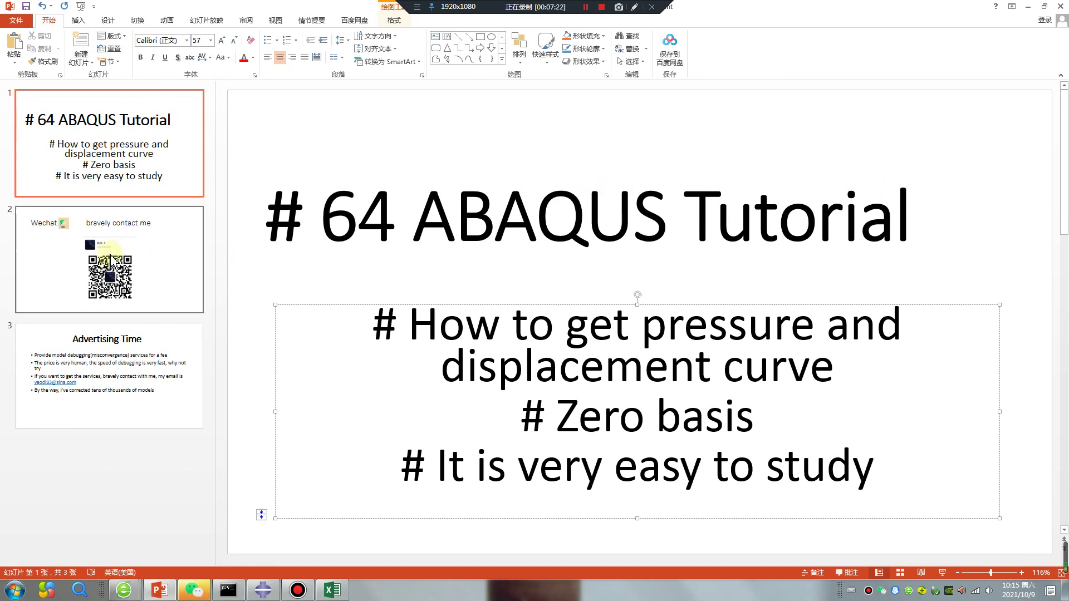
pyautogui.click(147, 261)
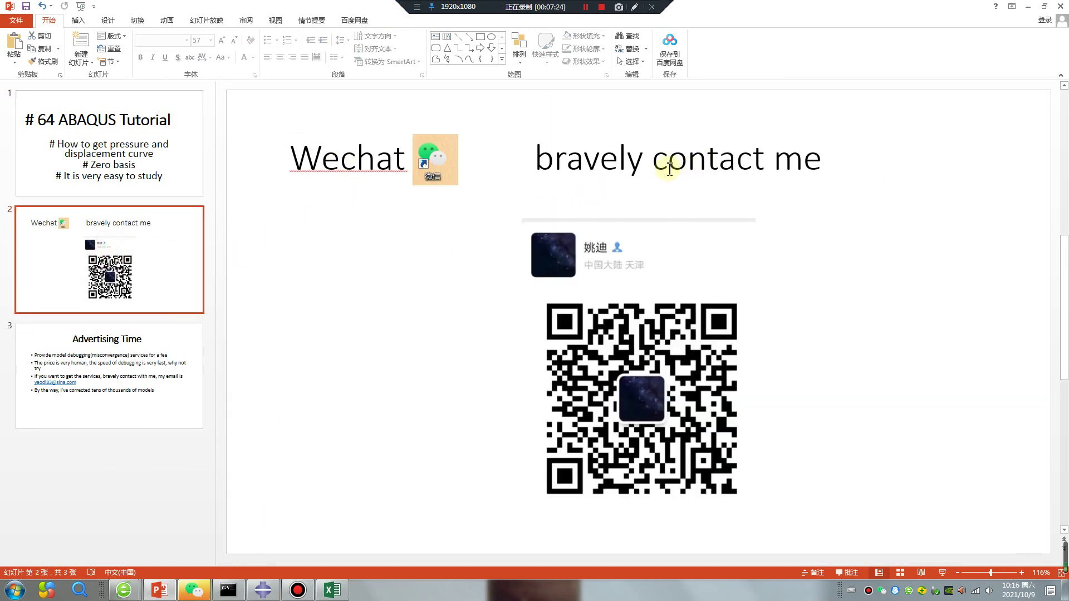